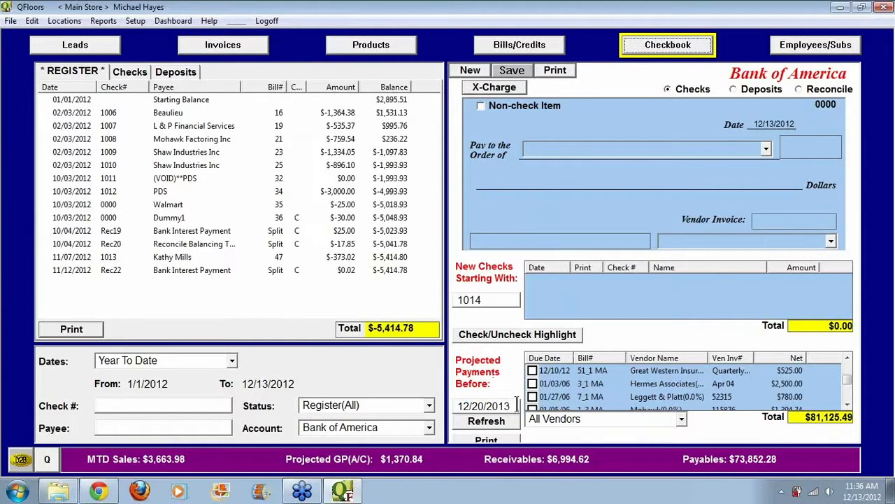
Step: Set the projected payments cutoff date to 12/20/2012 and refresh the list of bills
mouse_move(511, 404)
left_mouse_down()
mouse_move(453, 405)
mouse_move(506, 405)
left_mouse_up()
type("2")
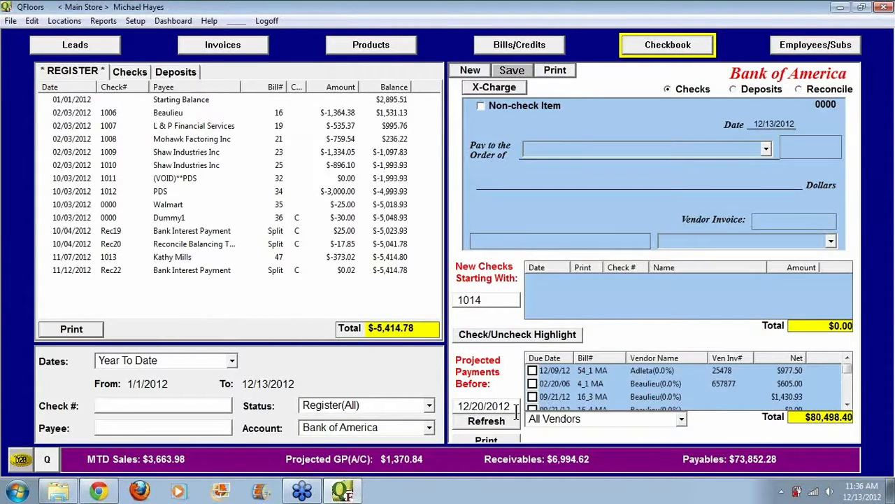
left_click(479, 419)
left_click(492, 419)
Step: Filter the projected payments to the vendor Mohawk and set the cutoff date to 12/20/2013
left_click(680, 419)
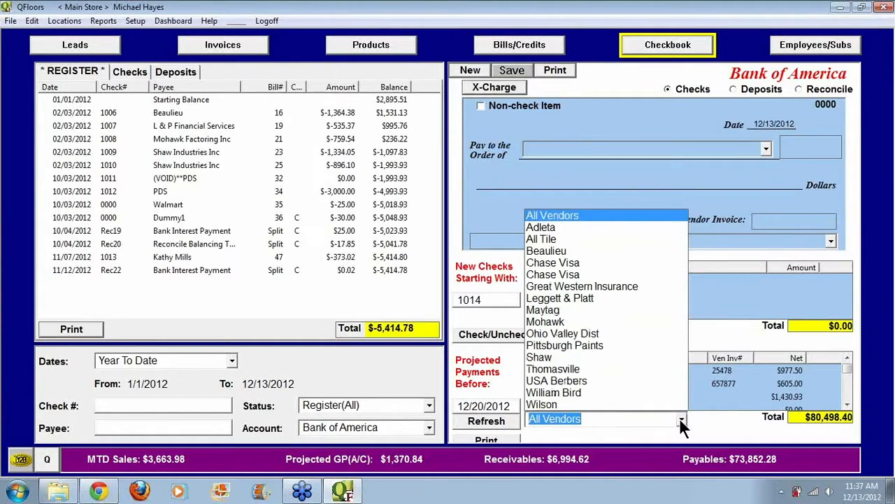
left_click(578, 321)
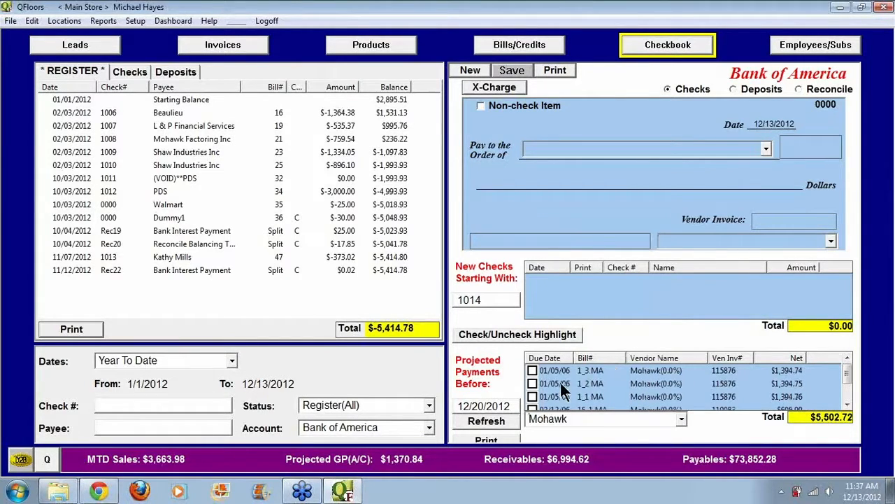
left_click_drag(506, 404, 514, 404)
type("3")
Step: Mark Mohawk bills 53_1 and 30_1 in the projected payments for payment
left_click_drag(848, 370, 848, 390)
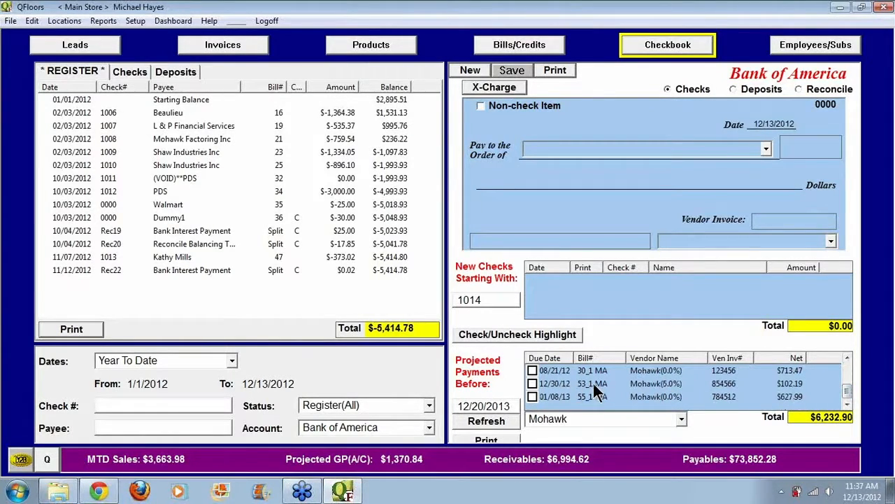
left_click(532, 384)
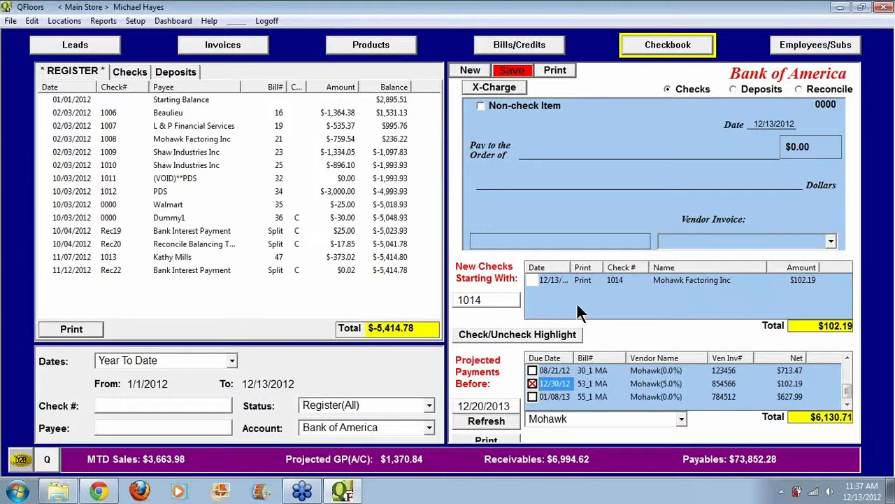
left_click_drag(484, 300, 454, 300)
left_click(488, 299)
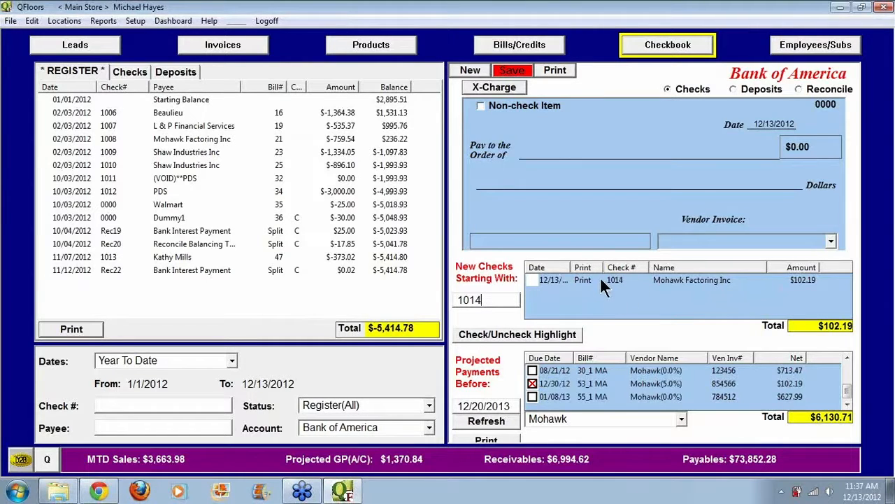
left_click(532, 371)
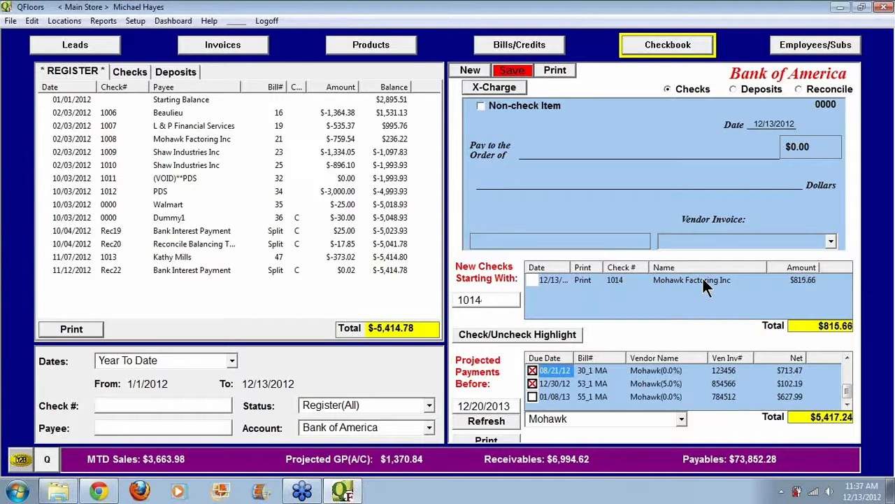
left_click(847, 358)
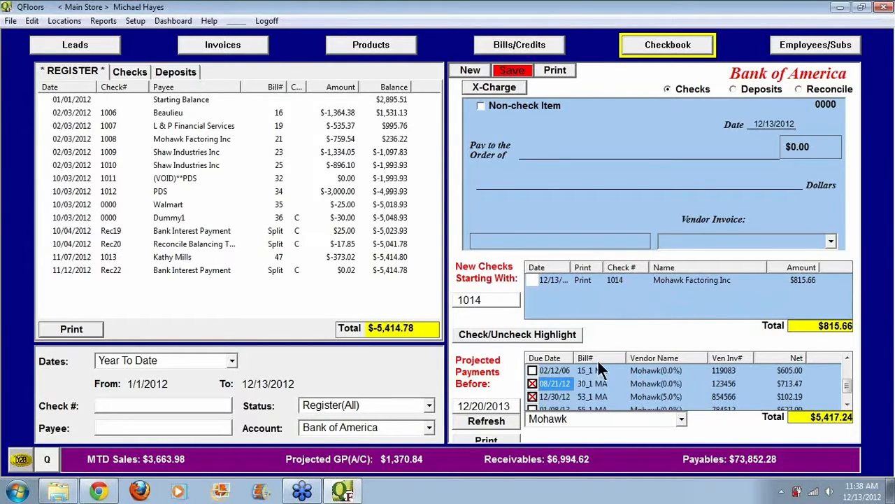
Step: Mark Adleta's bill 54_1 for payment from the All Vendors list and widen the Date column of the new checks
left_click(659, 419)
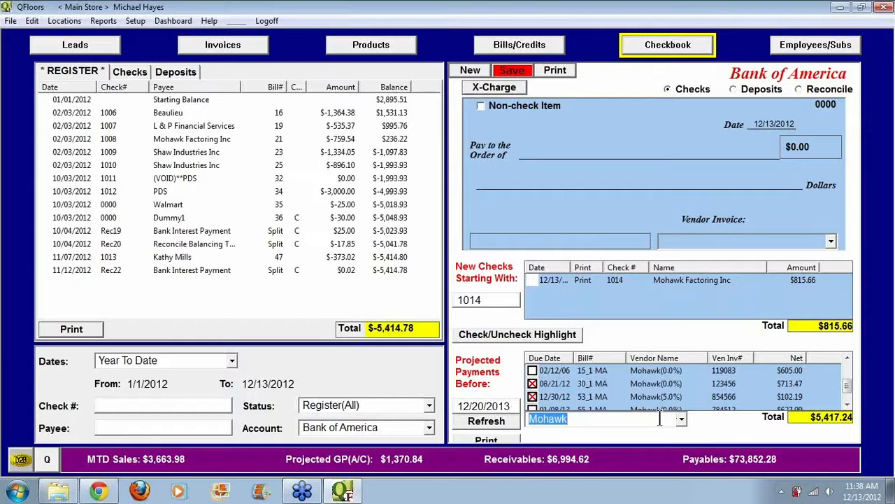
type("al")
key("Return")
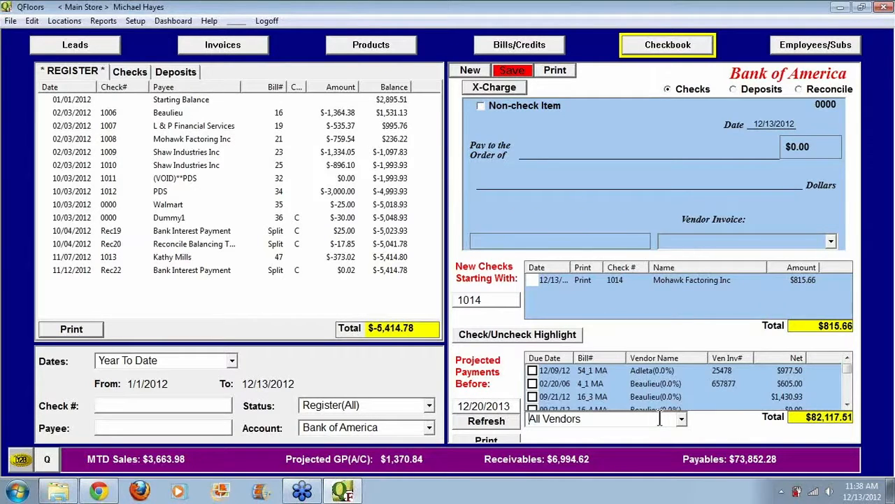
left_click(533, 371)
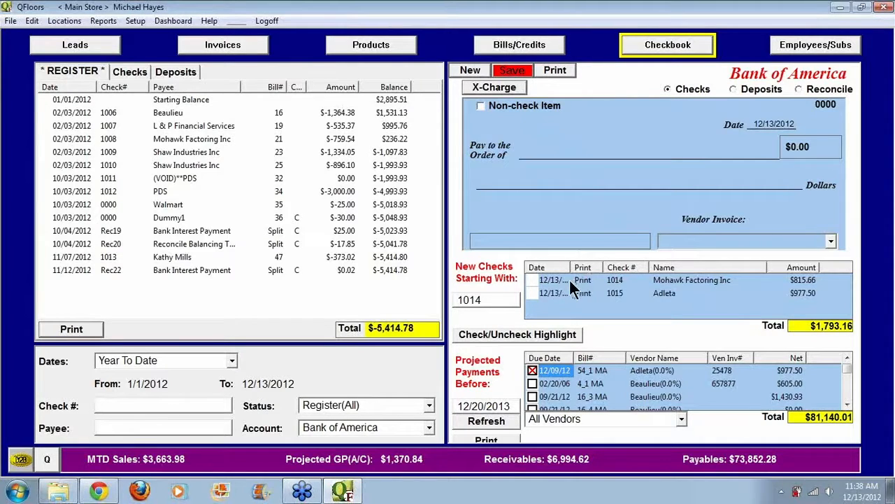
left_click_drag(571, 267, 591, 267)
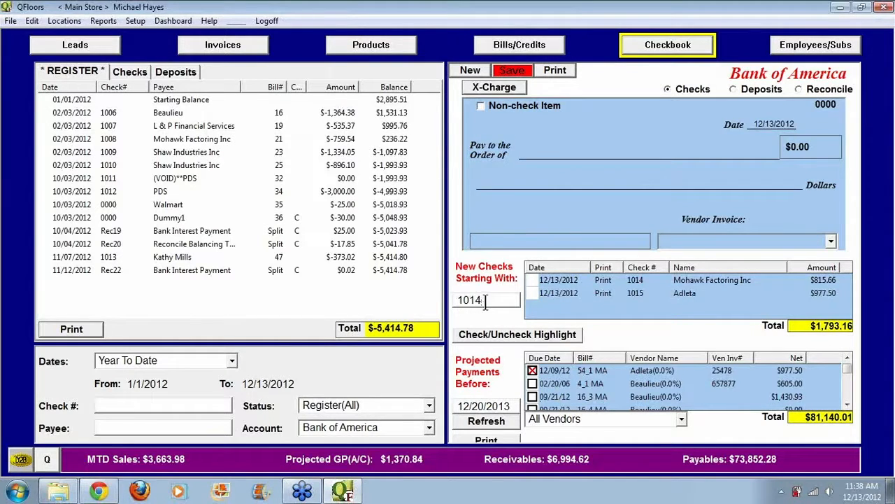
Step: Set the starting number of the new checks to 1016 and save the checks without printing them
left_click_drag(487, 301, 451, 299)
type("1016")
key("Return")
left_click(513, 71)
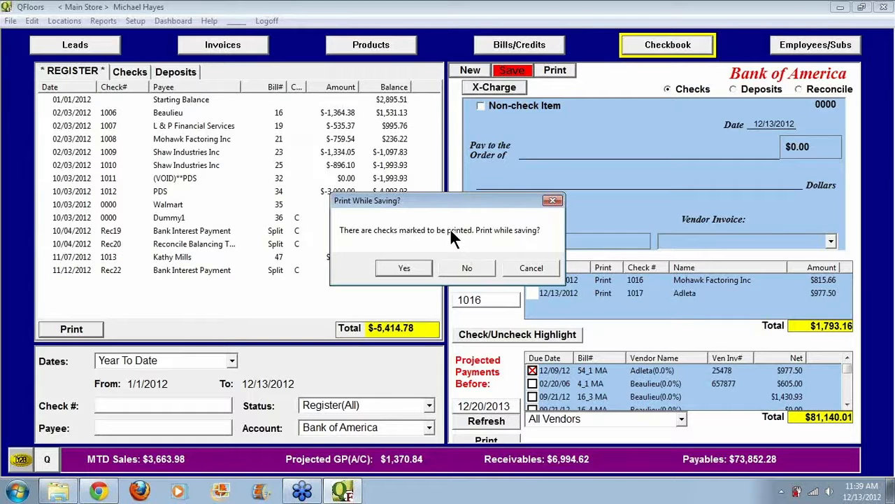
left_click(467, 267)
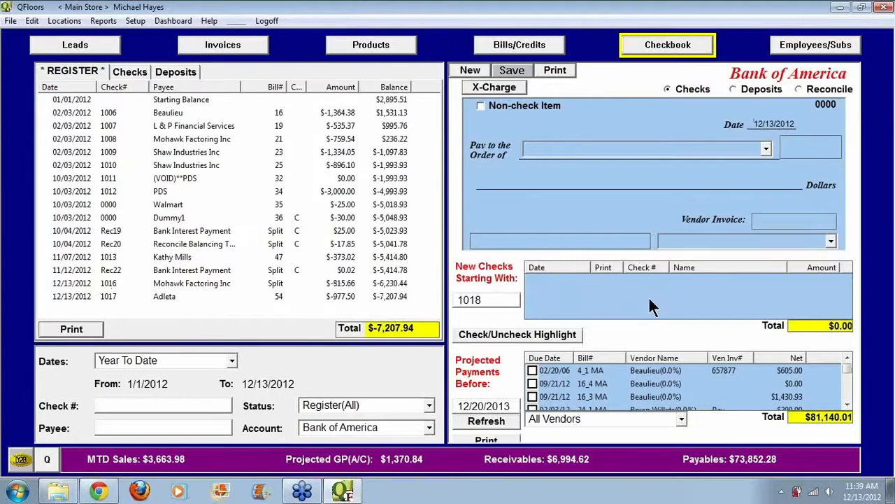
Step: Mark Beaulieu bills 4_1, 16_4 and 16_3, Chase Visa bill 46_1 and Great Western Insurance bill 51_1 for payment
left_click(533, 371)
left_click(533, 383)
left_click(533, 396)
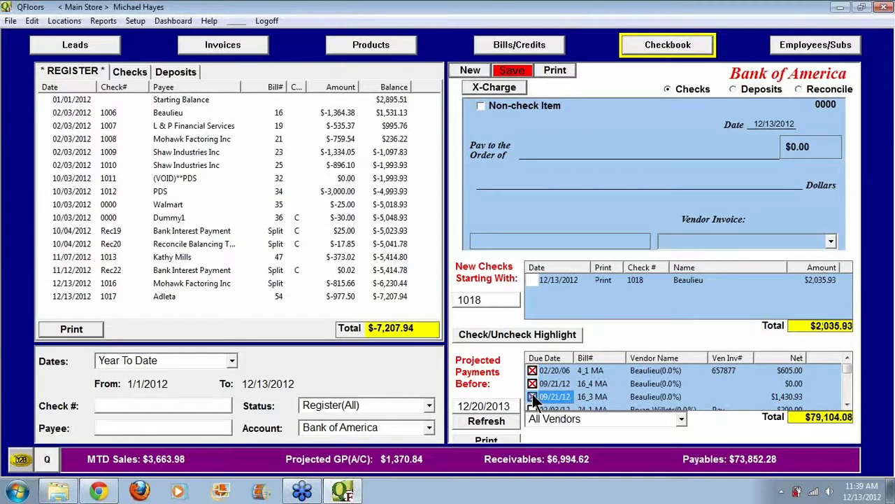
scroll(845, 371, "down", 2)
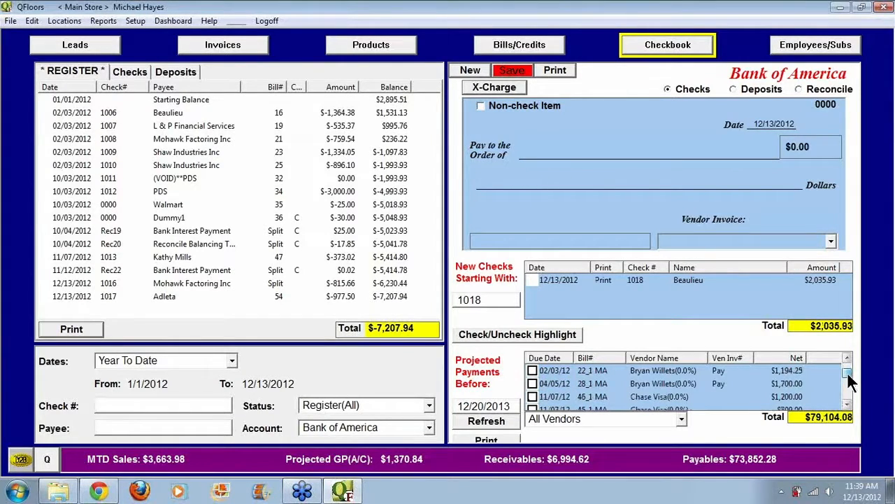
left_click(533, 383)
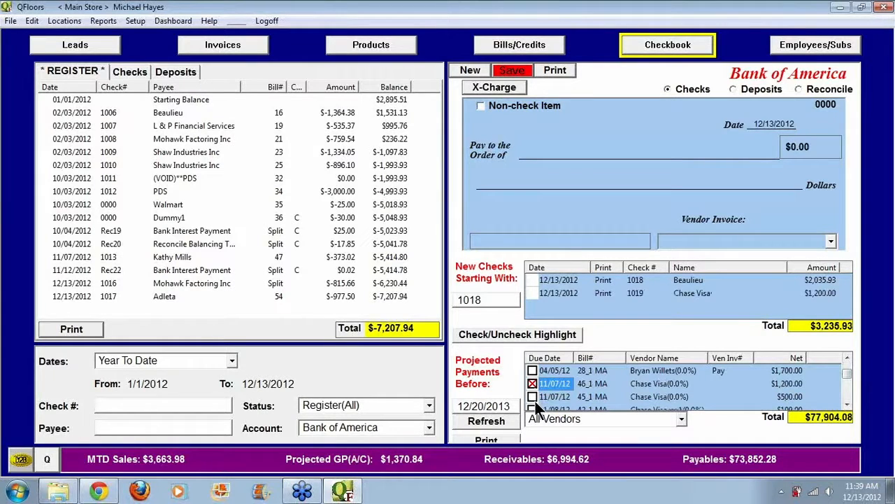
scroll(846, 403, "down", 3)
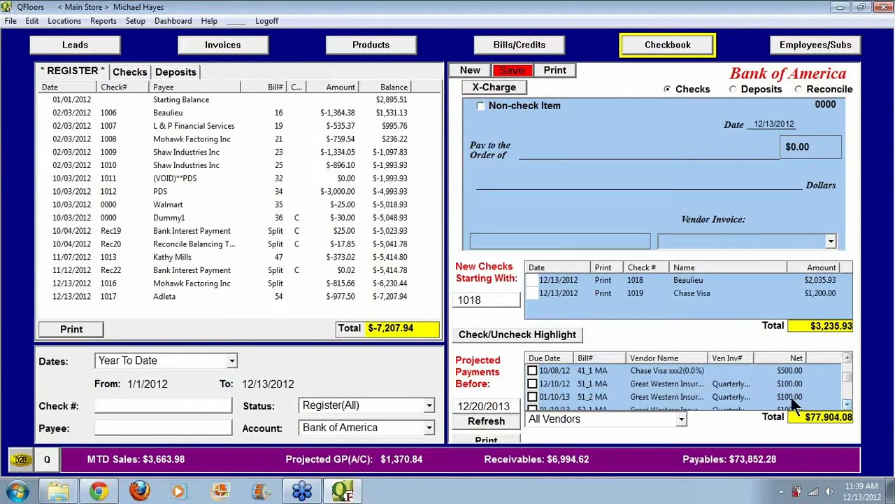
left_click(533, 383)
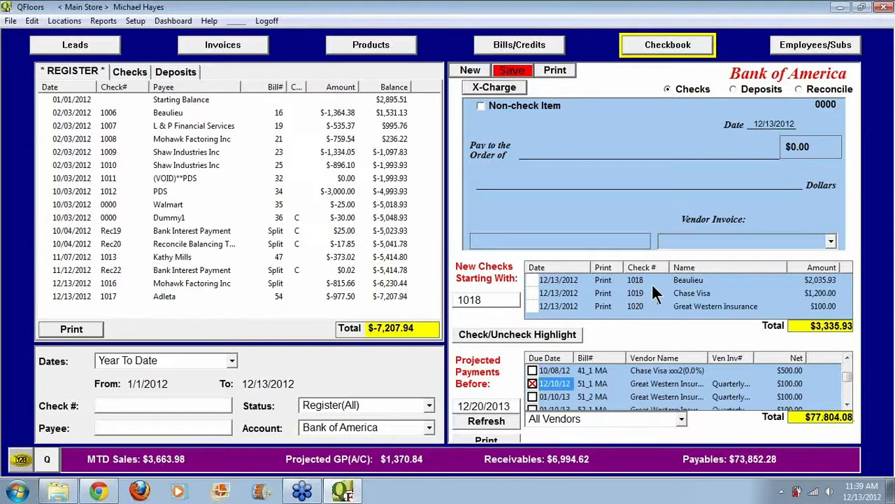
Step: Set the date of the pending Chase Visa check to 12/12/2012, leaving the other pending checks' dates as they are
left_click(533, 292)
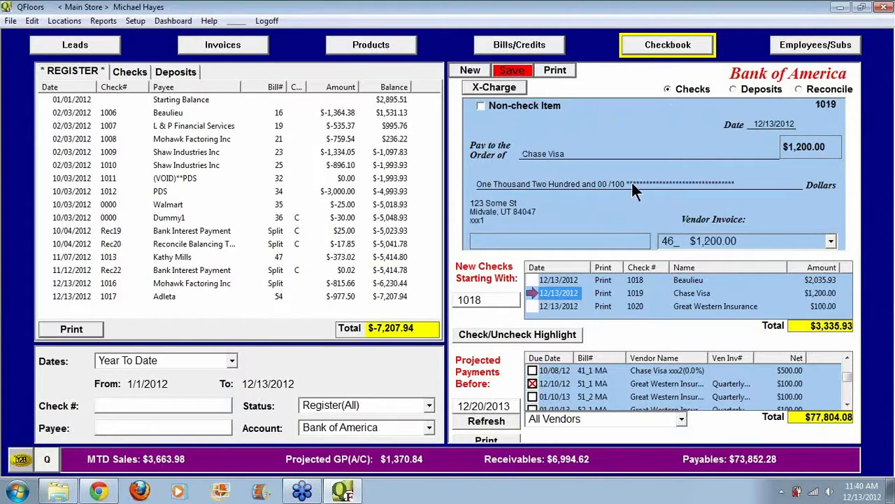
left_click_drag(755, 124, 805, 124)
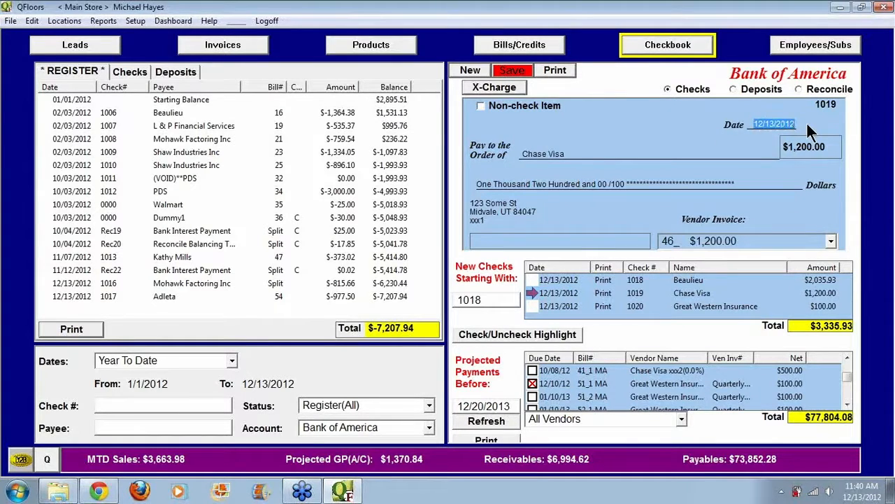
type("1212")
key("Tab")
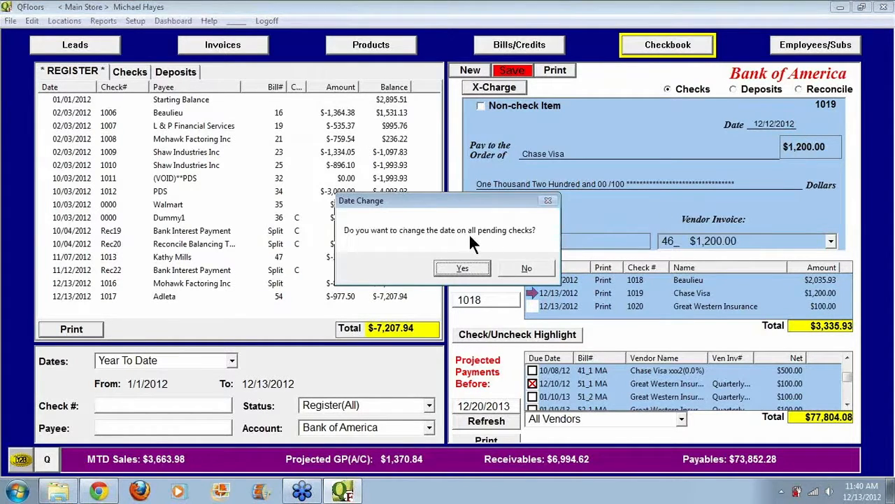
left_click(541, 268)
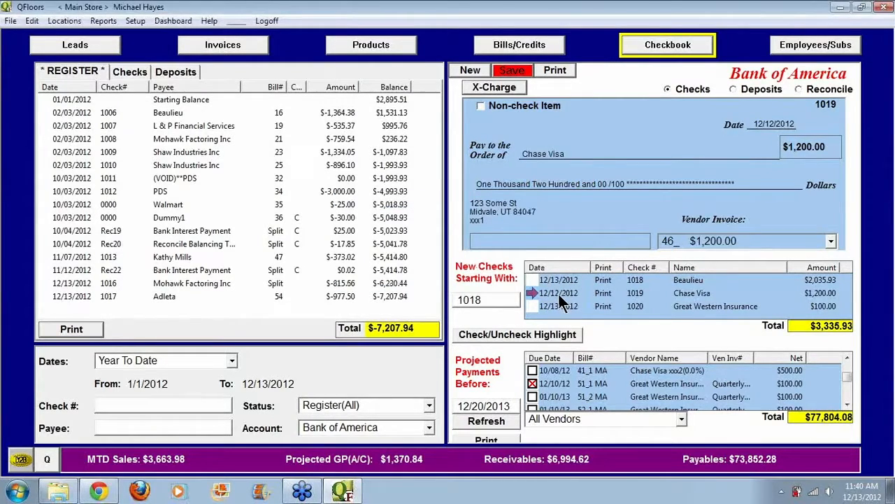
left_click(562, 293)
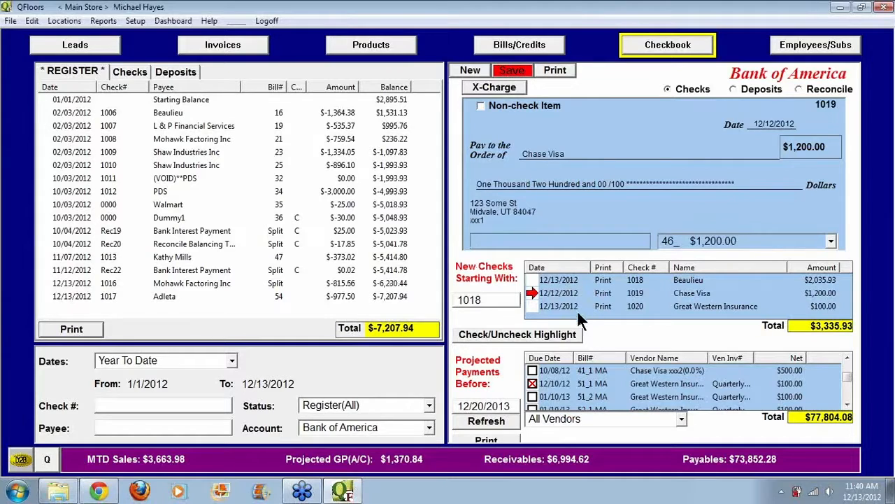
Step: Make the Great Western Insurance payment a non-check item numbered ABC123 and save all pending payments without printing
left_click(533, 305)
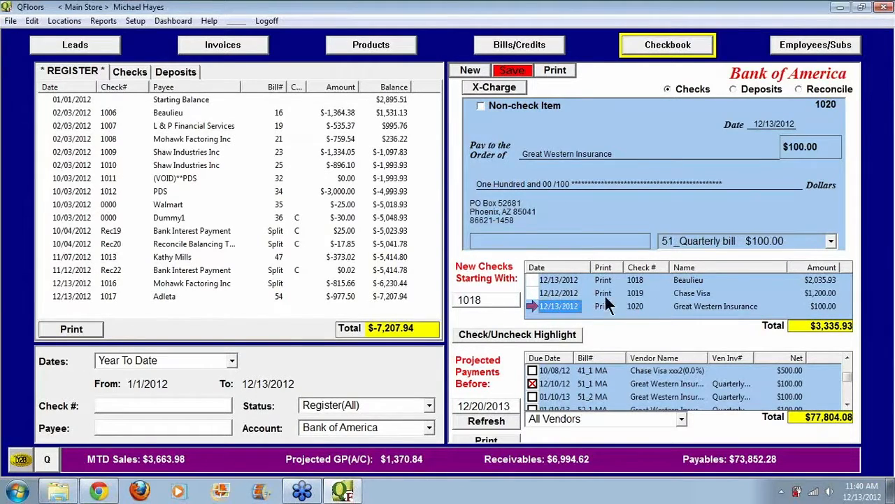
left_click(481, 105)
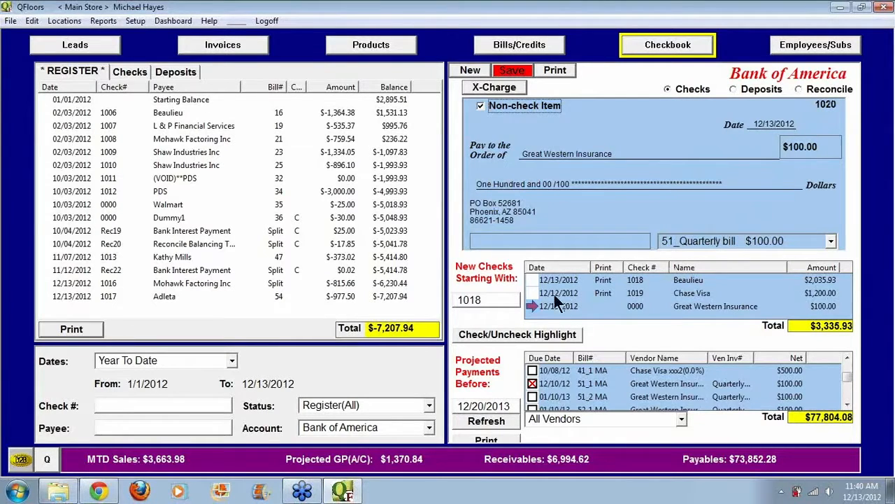
left_click(530, 306)
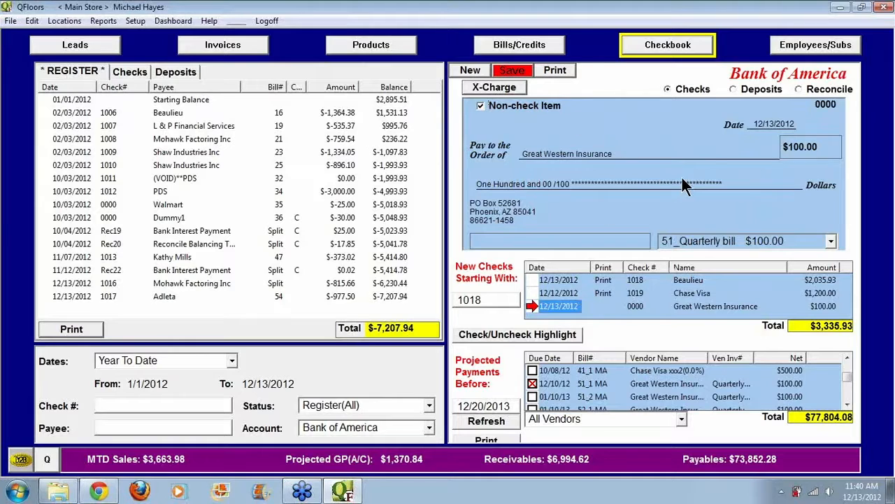
left_click_drag(811, 105, 838, 105)
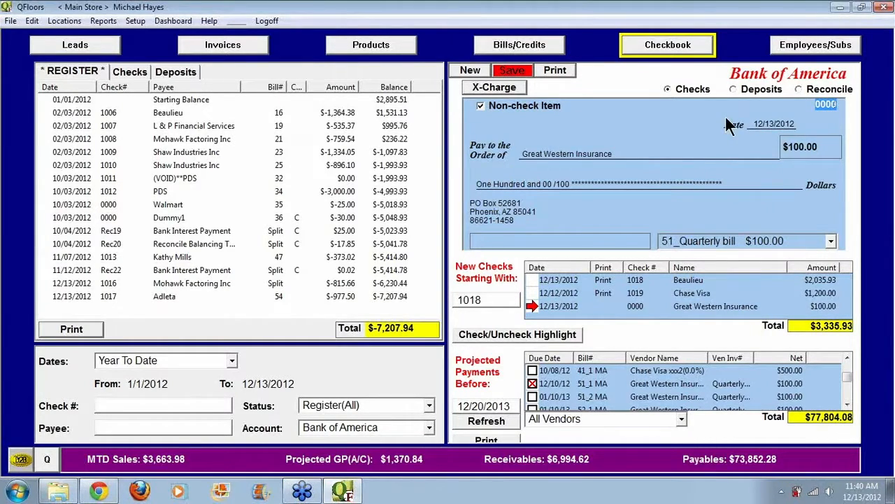
type("ABC123")
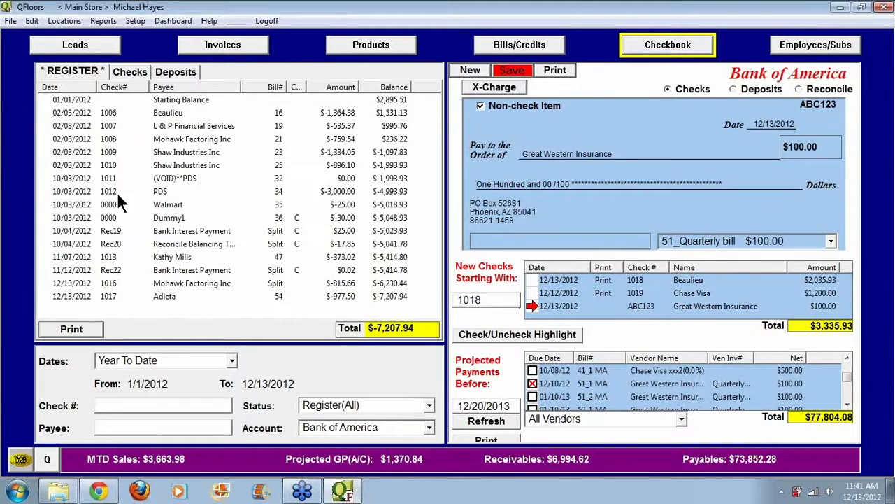
left_click(519, 71)
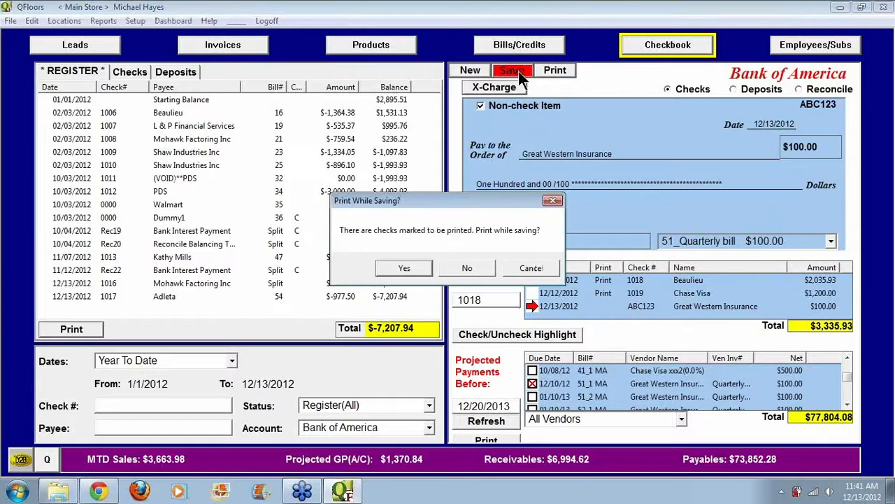
left_click(475, 264)
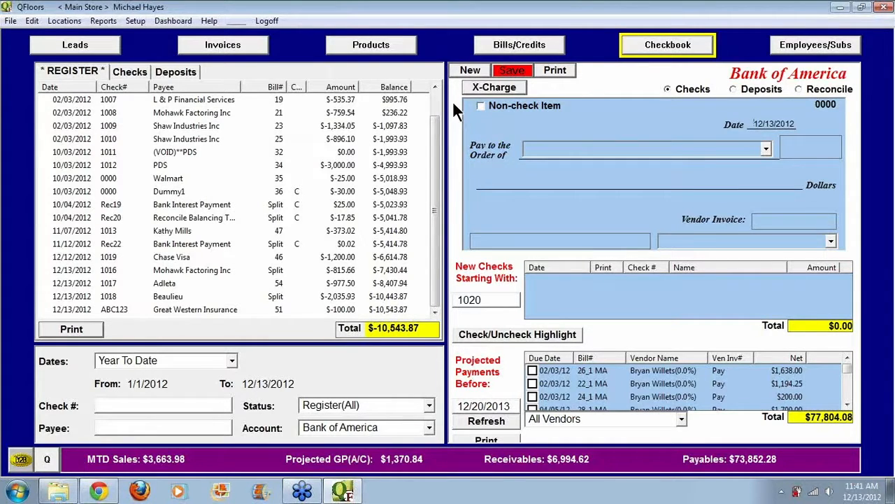
Step: Start a new check, declining to save unsaved checks, and enter Pizza Guy as the payee
left_click(467, 70)
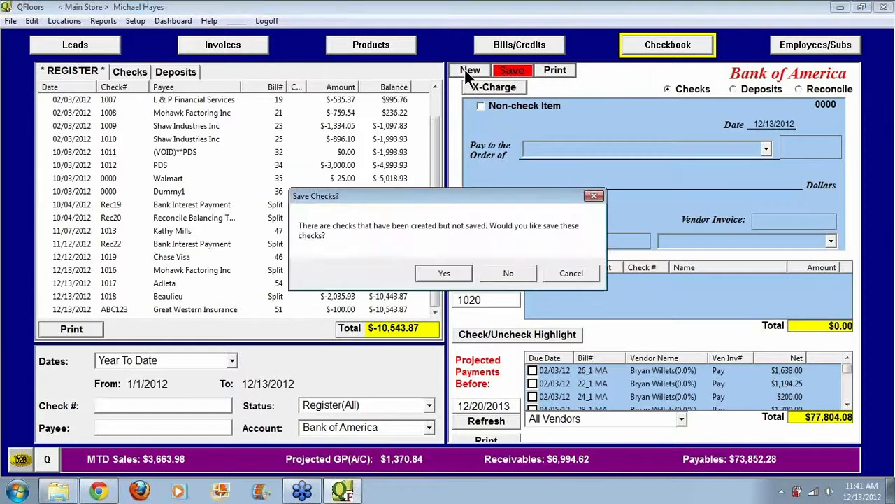
left_click(504, 272)
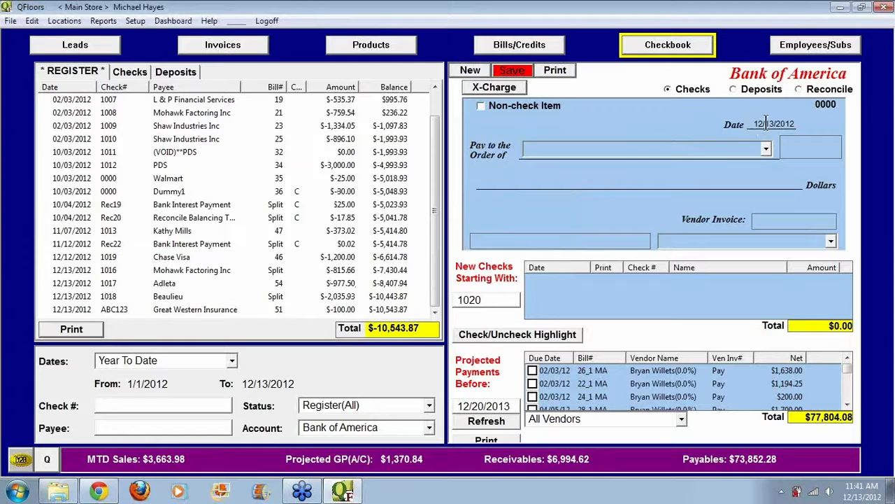
key("Tab")
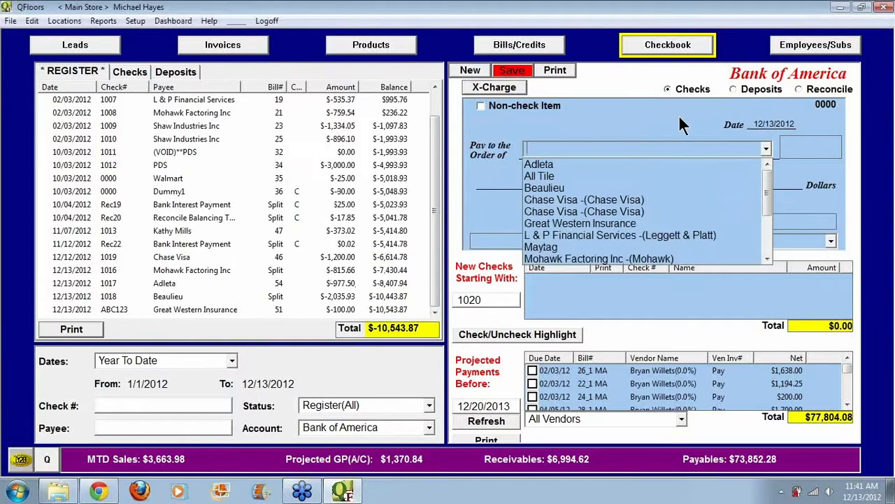
type("Pizza Guy")
key("Tab")
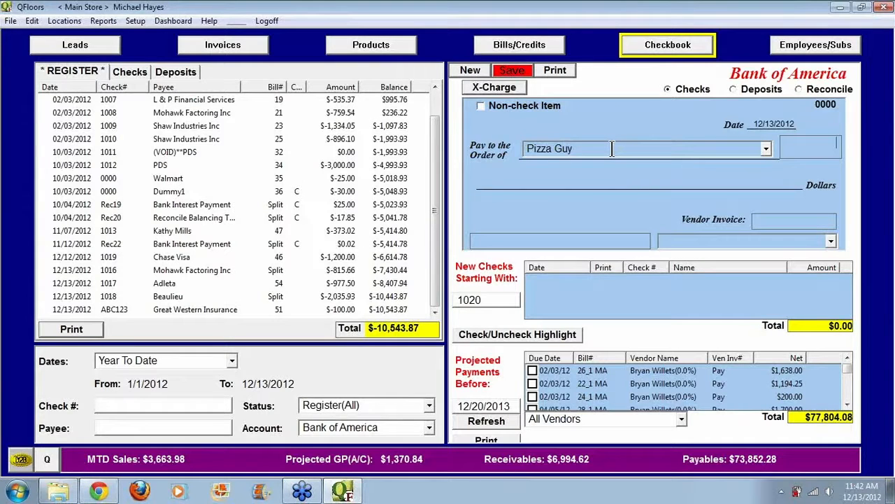
Step: Set the Pizza Guy check's amount to 75.00 and enter "friday lunch" as its memo
type("75.00")
key("Tab")
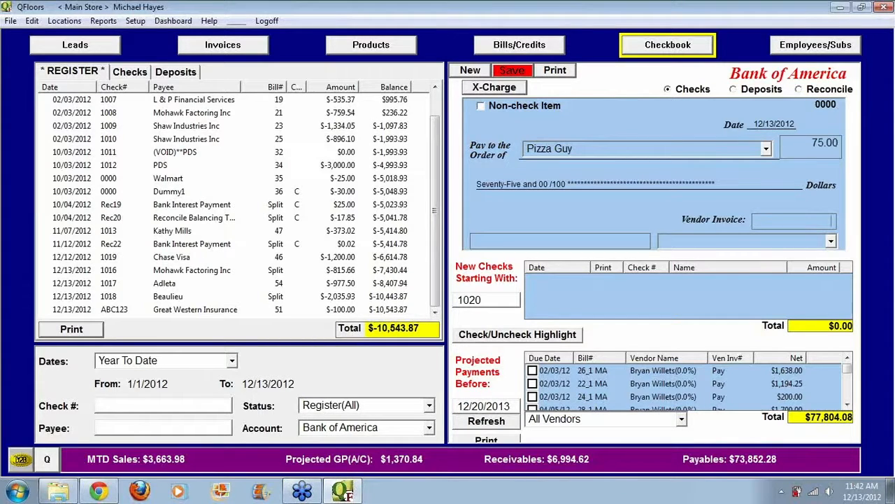
key("Tab")
type("friday lunch")
Step: Assign the Pizza Guy check to the Meals account and save it without printing
left_click(830, 241)
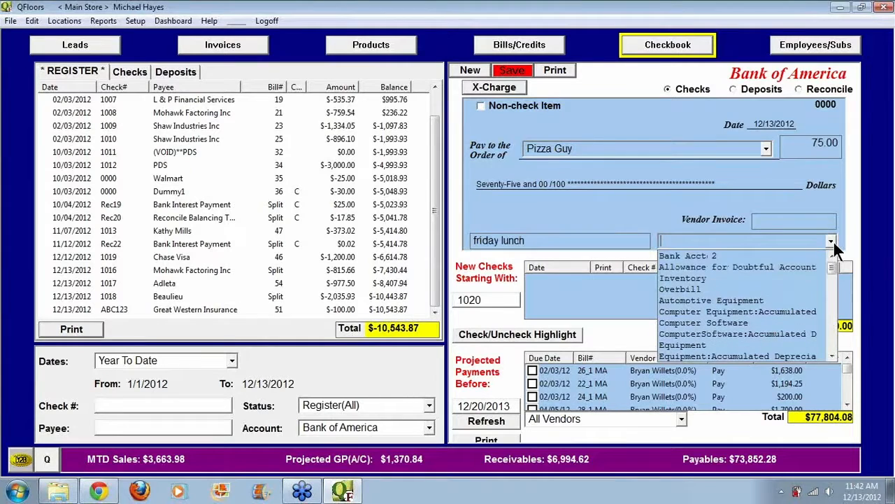
type("m")
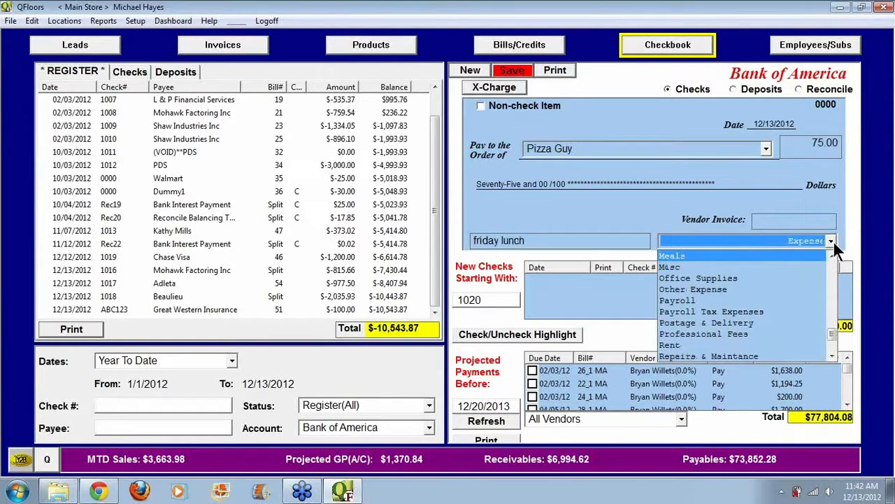
key("Return")
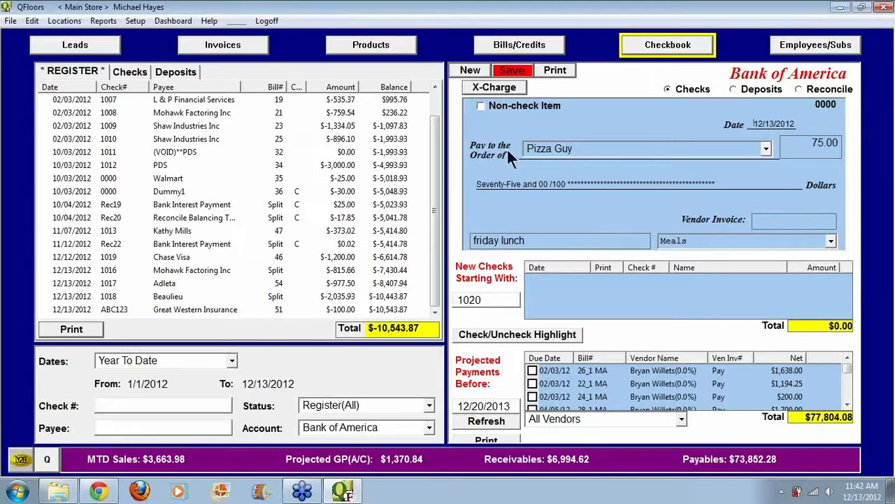
left_click(512, 71)
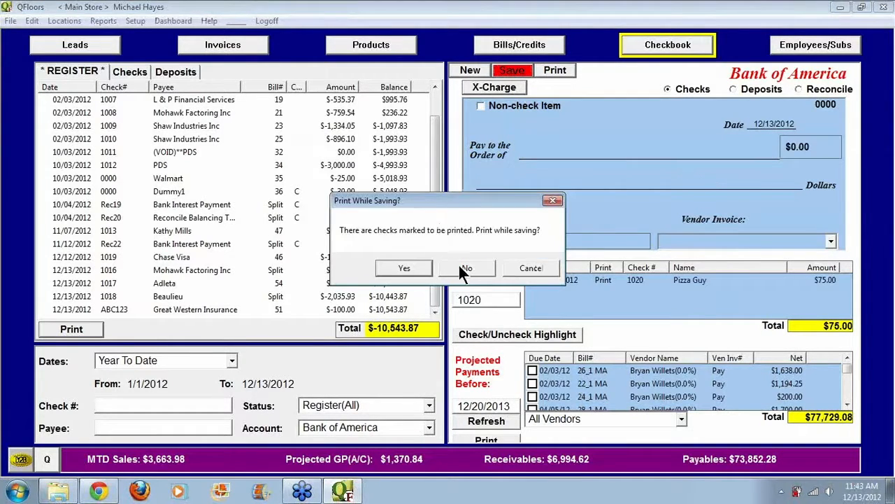
left_click(467, 269)
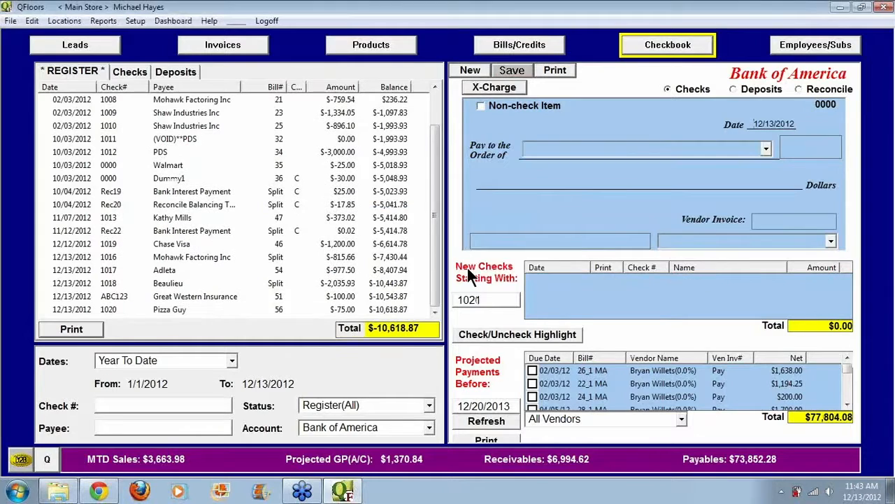
Step: Examine the Pizza Guy bill and its line item in Bills/Credits, then return to the checkbook
left_click(524, 51)
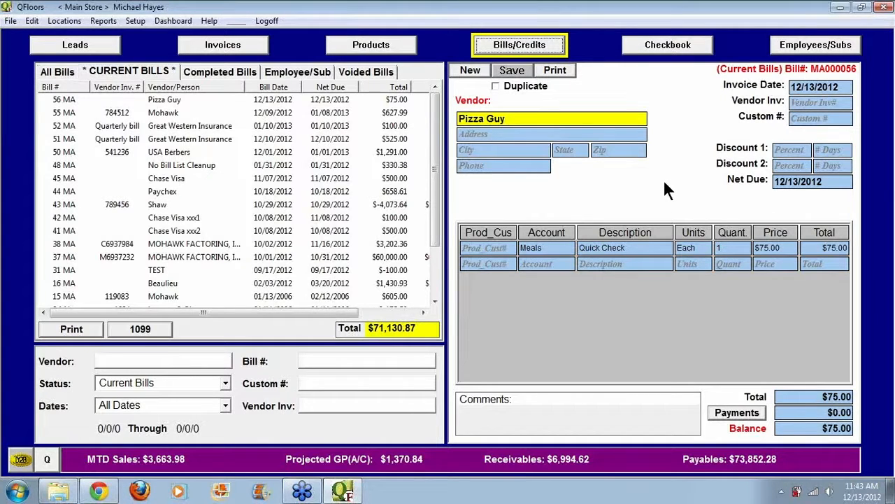
left_click(668, 49)
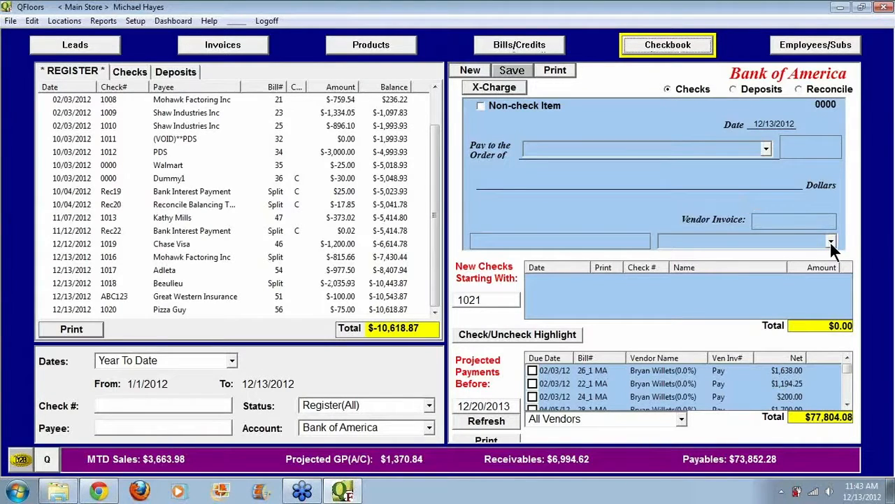
left_click(530, 48)
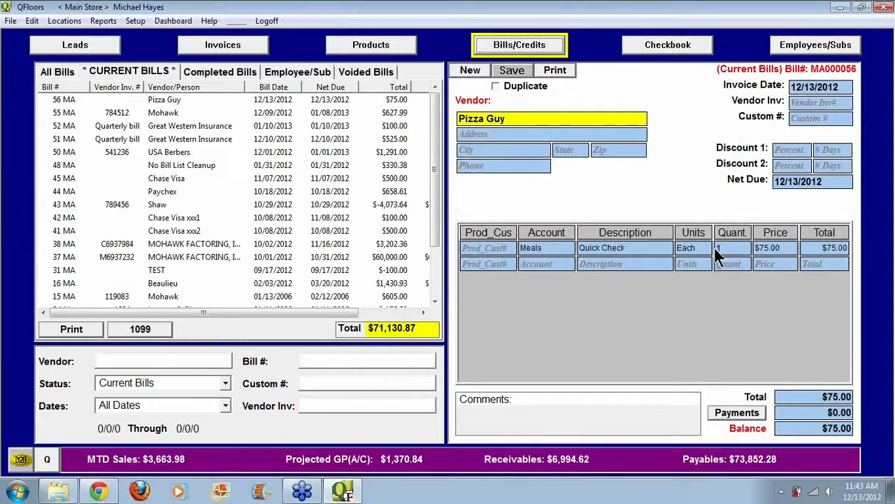
left_click(767, 249)
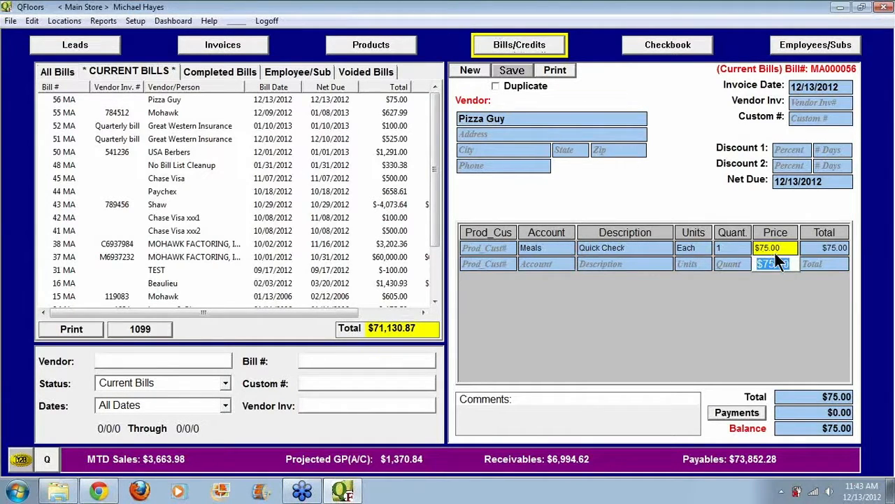
left_click(560, 264)
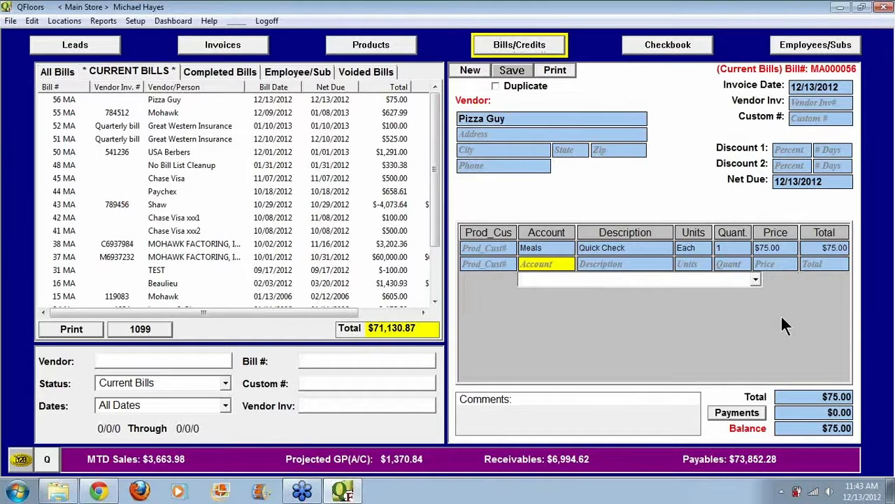
left_click(640, 194)
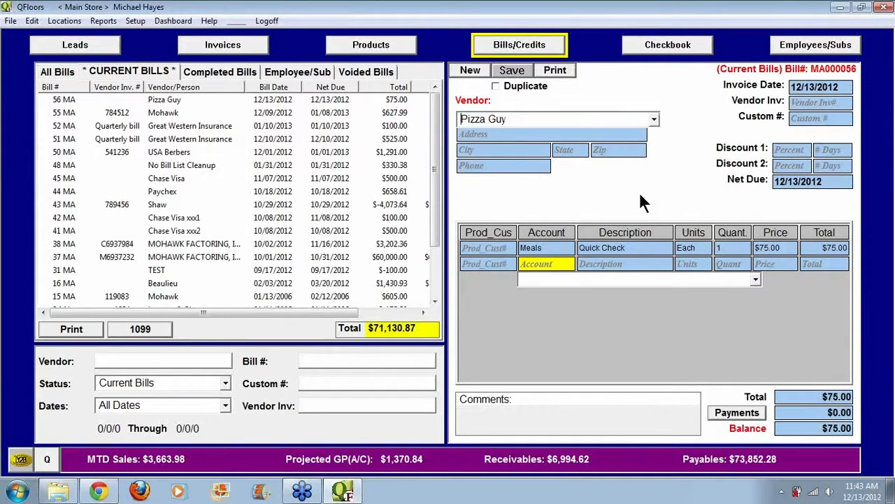
left_click(668, 47)
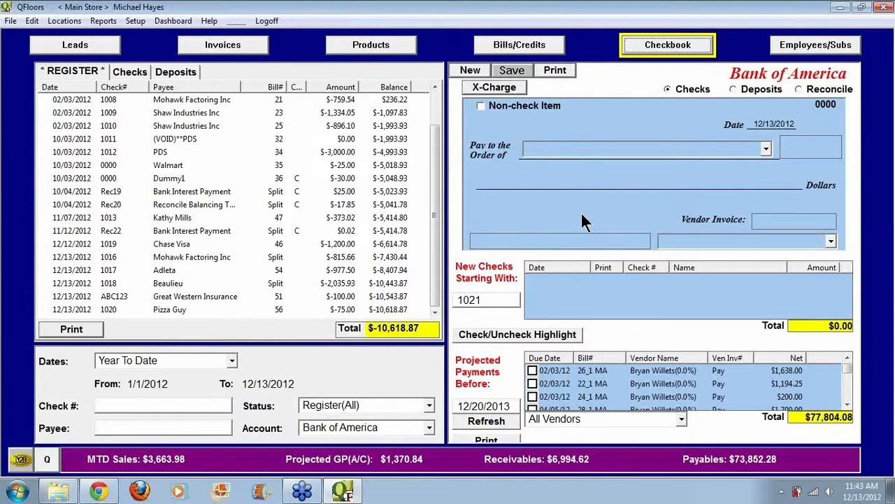
Step: Start a new check with the payee "Transfer to Checking2" and an amount of 1000
left_click(468, 69)
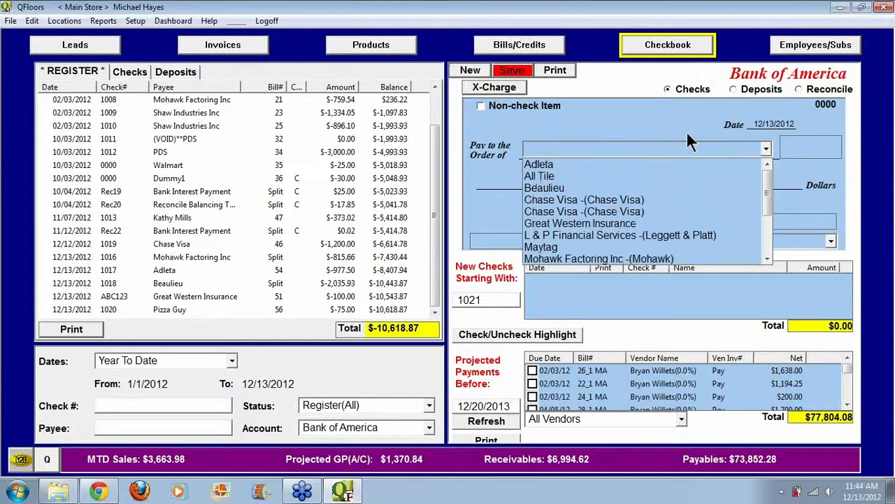
type("Transfer to Checking2")
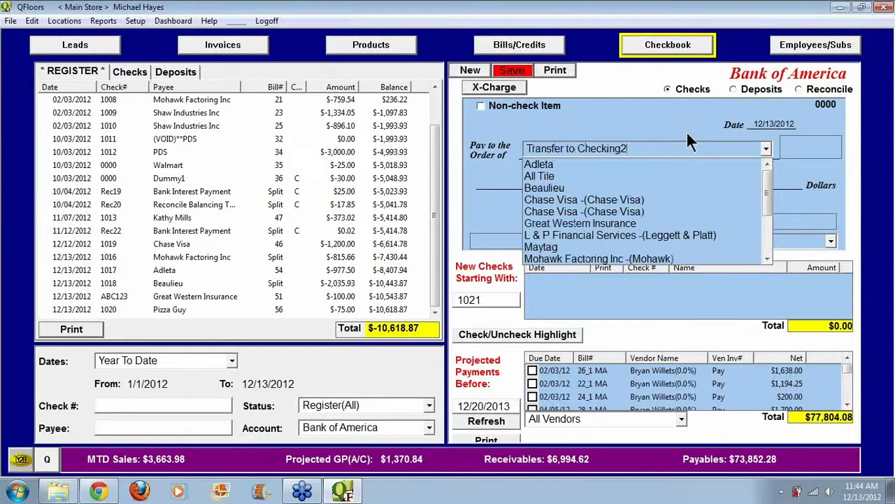
left_click(639, 148)
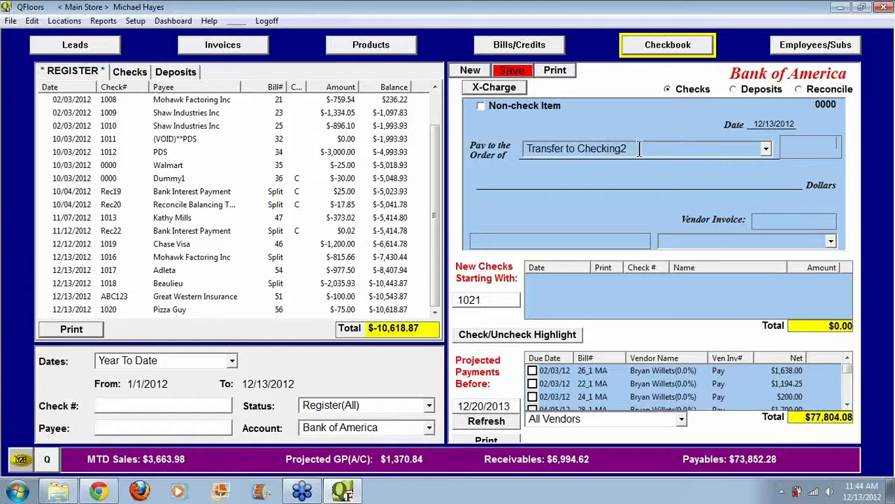
type("1000")
key("Tab")
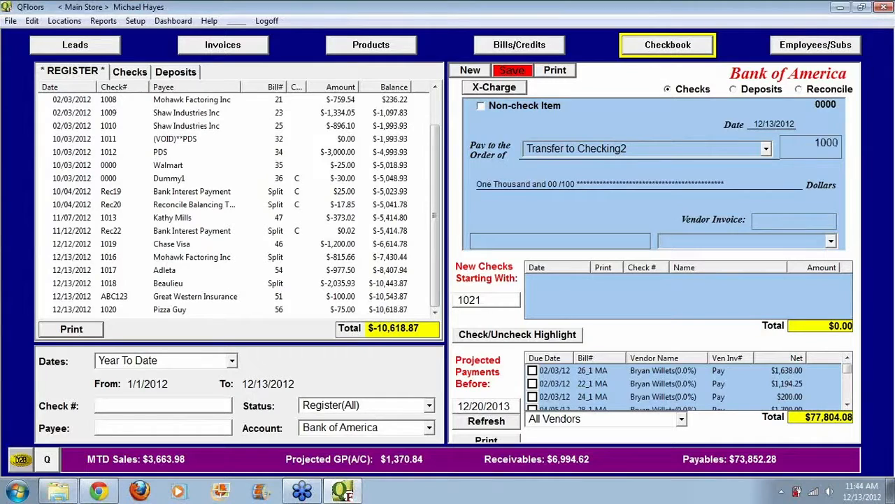
Step: Assign the Transfer to Checking2 check to the Bank Acct 2 account
left_click(831, 241)
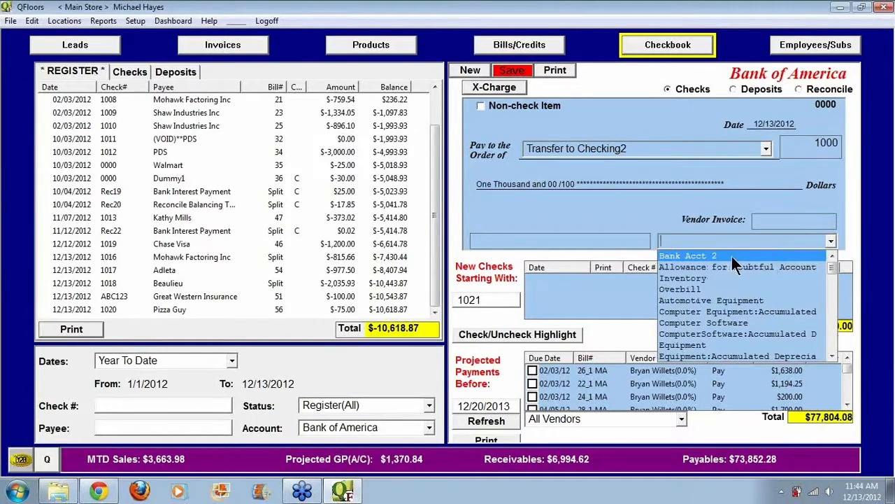
left_click_drag(832, 267, 830, 340)
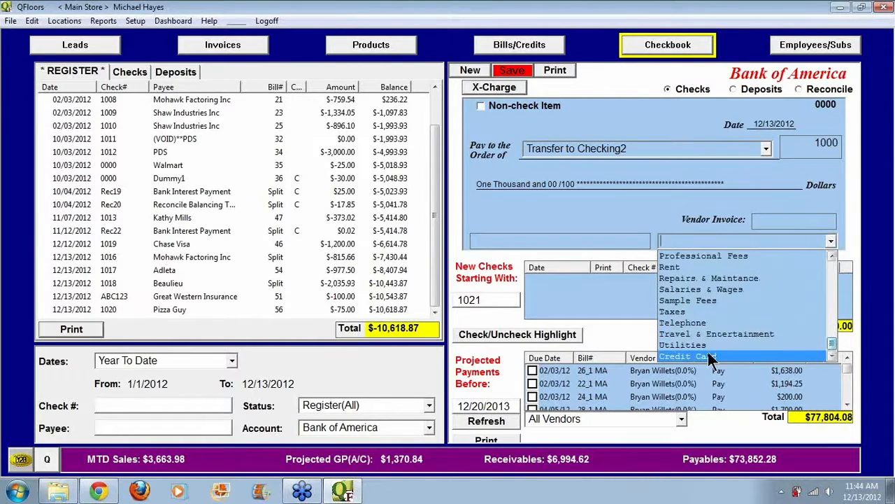
left_click_drag(831, 339, 832, 268)
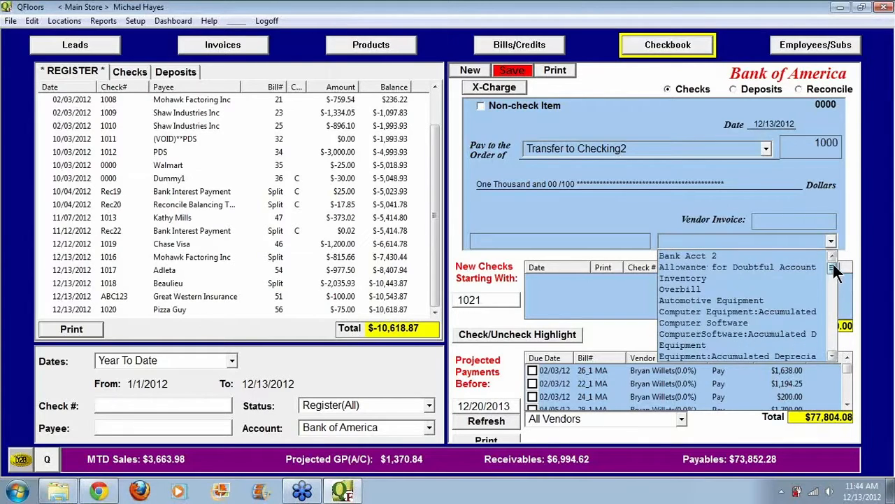
left_click(726, 257)
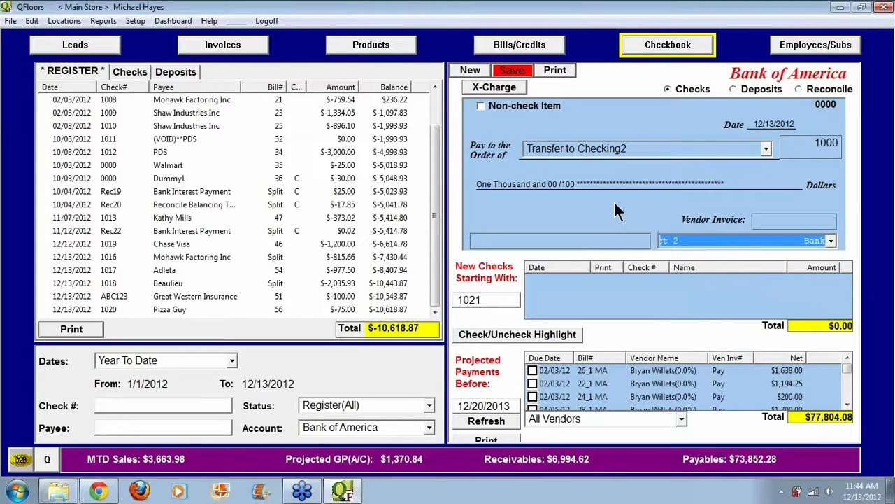
Step: Mark the Transfer to Checking2 payment as a non-check item and save it
left_click(481, 105)
left_click(480, 107)
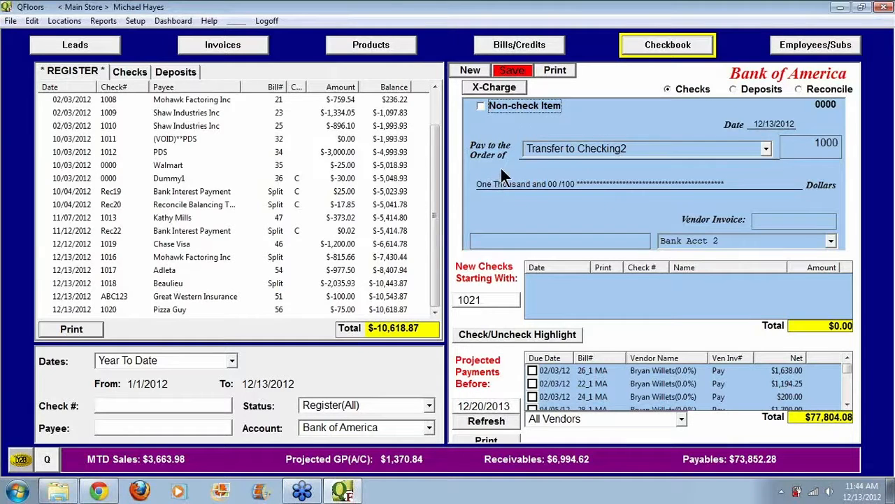
left_click(580, 148)
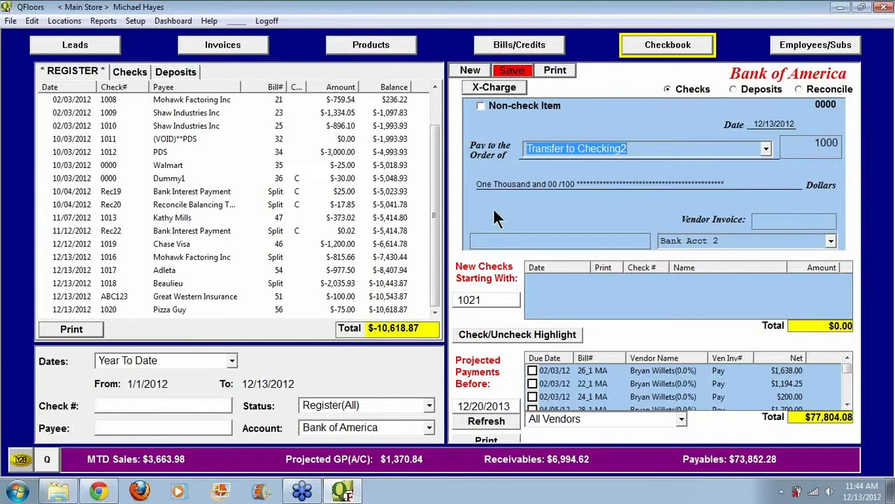
left_click(485, 299)
double_click(485, 299)
left_click(484, 108)
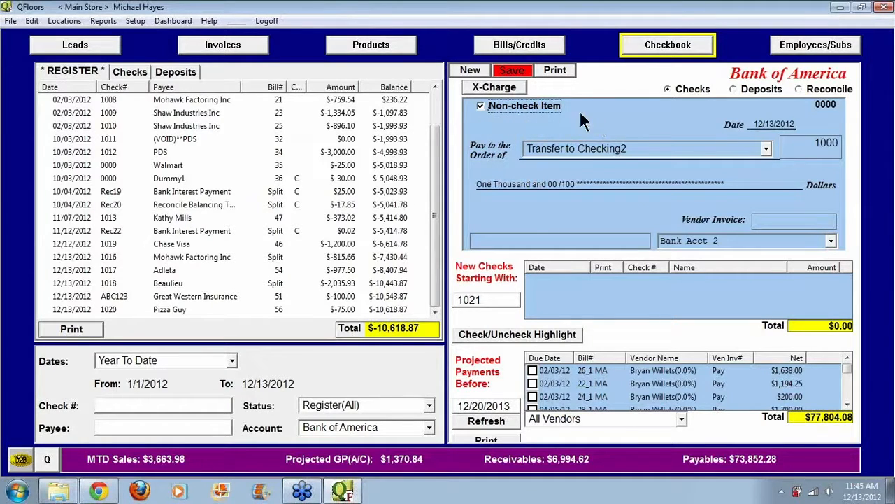
left_click(520, 71)
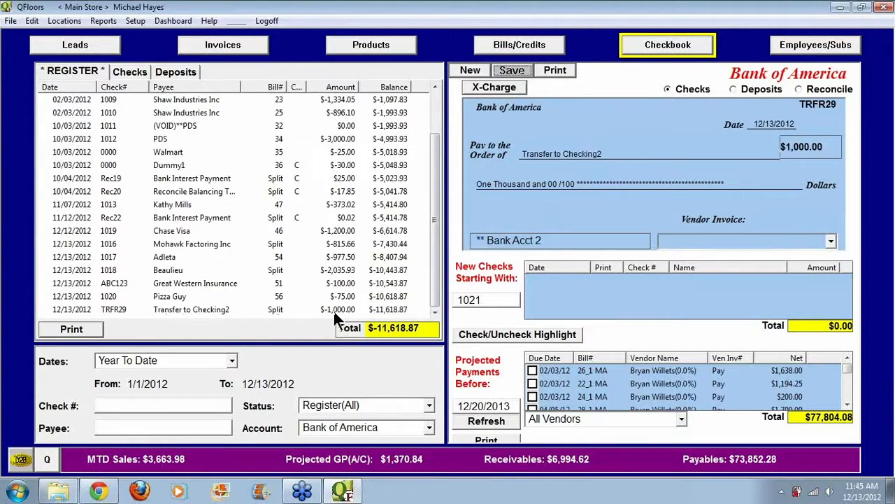
Step: Show the Bank Acct 2 register and compare the deposit and check views of the 12/13/2012 transfer from Bank of America
left_click(429, 428)
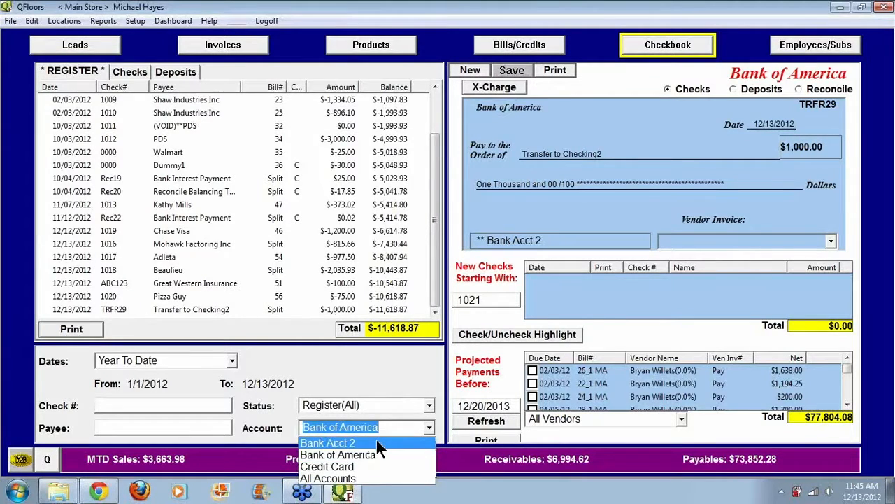
left_click(377, 440)
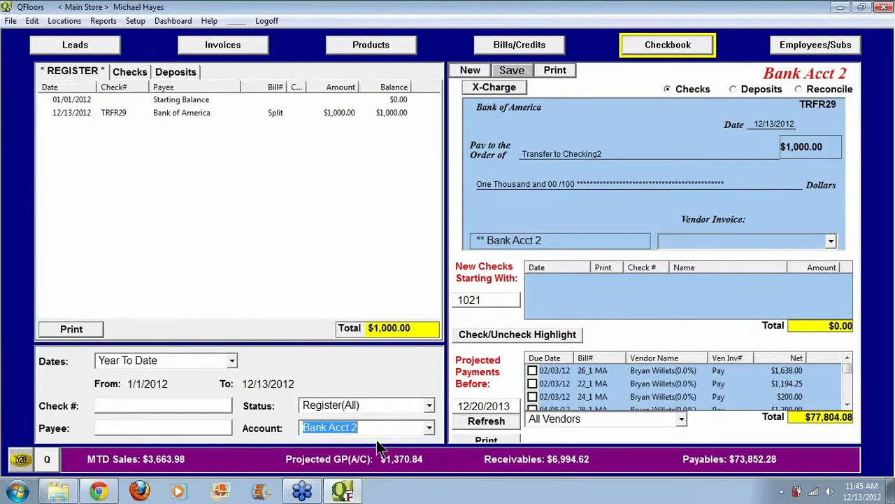
left_click(81, 113)
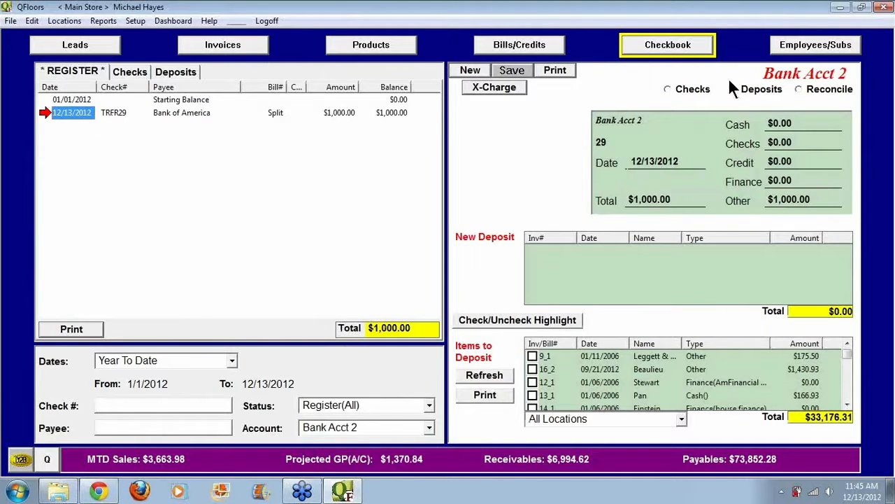
left_click(764, 89)
left_click(679, 90)
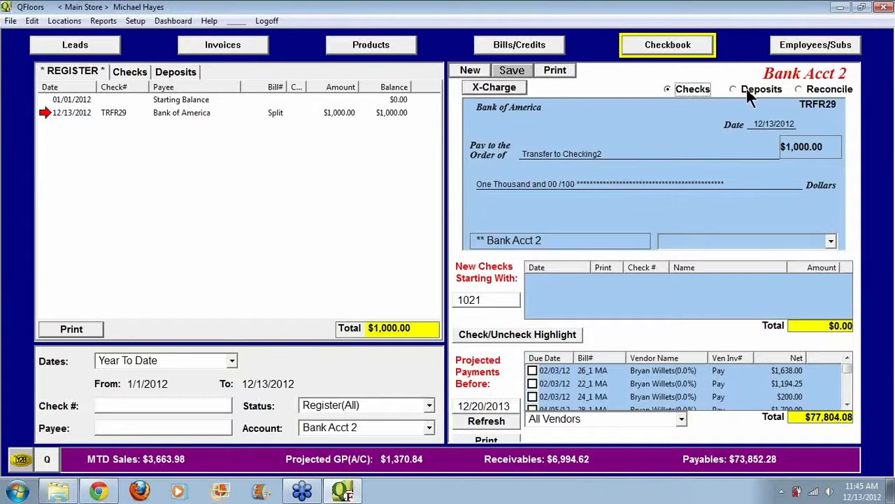
left_click(744, 89)
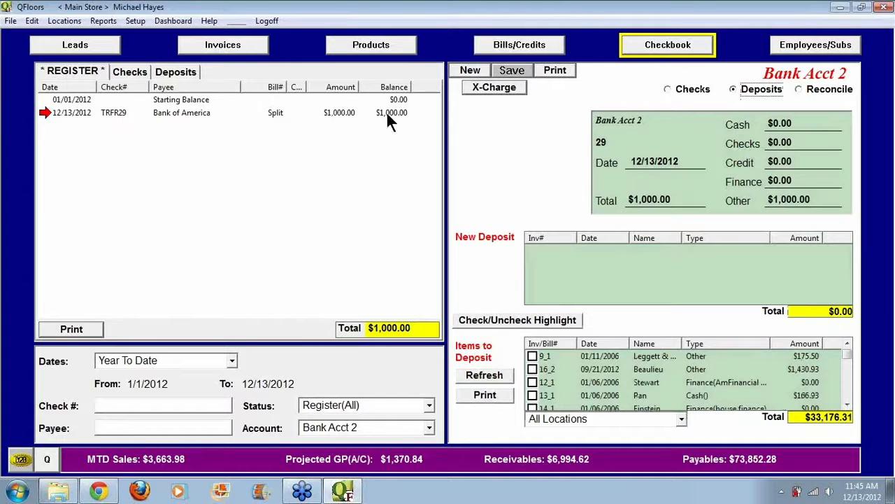
left_click(666, 90)
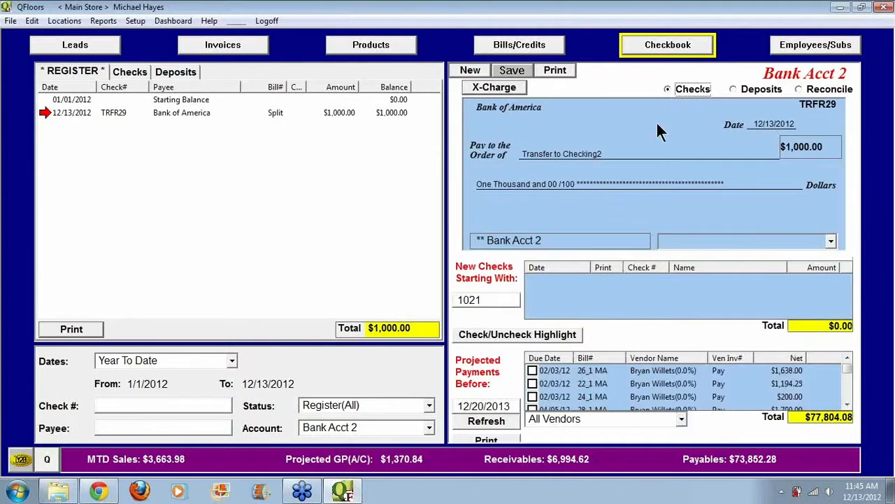
Step: Switch the register back to Bank of America and show the deposits view with the items to deposit sorted by type
left_click(429, 427)
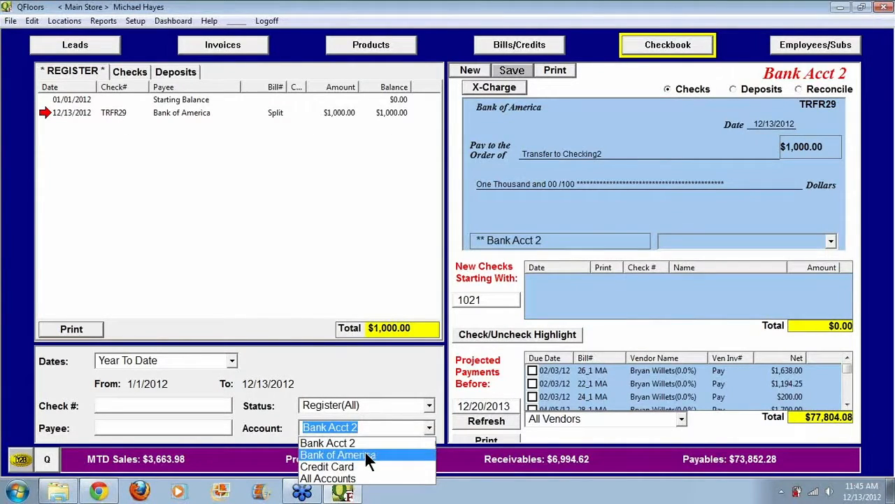
left_click(365, 454)
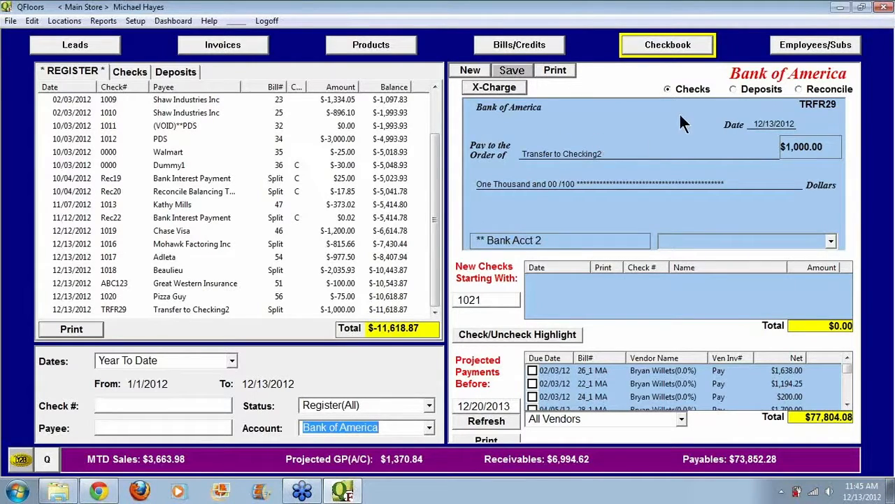
left_click(734, 89)
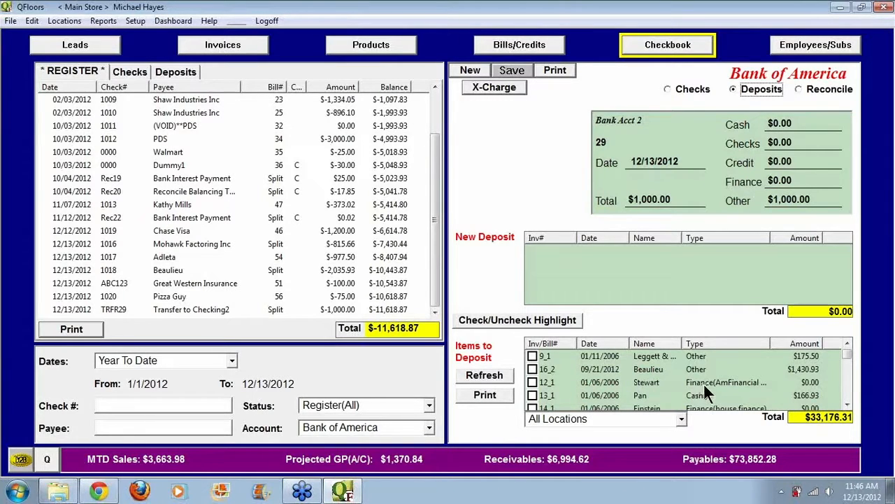
left_click(708, 342)
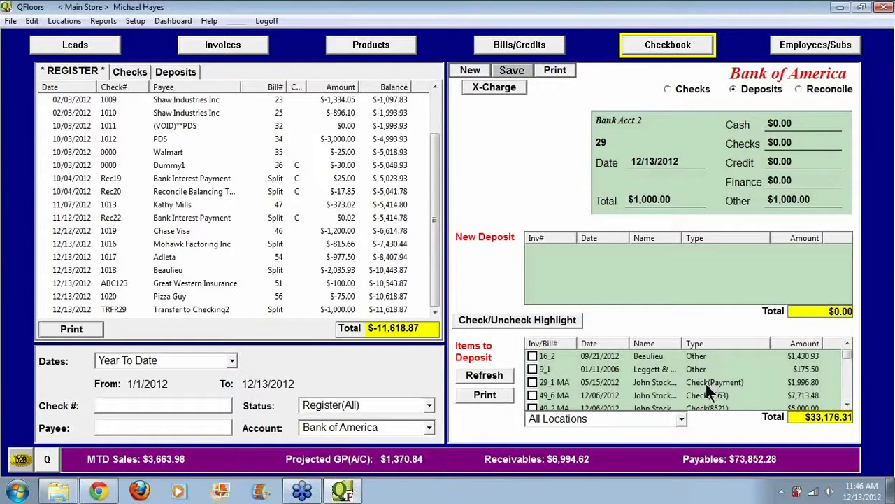
Step: Start a new Bank of America deposit and add the check items 29_1 MA, 49_6 MA and 49_2 MA
left_click(533, 383)
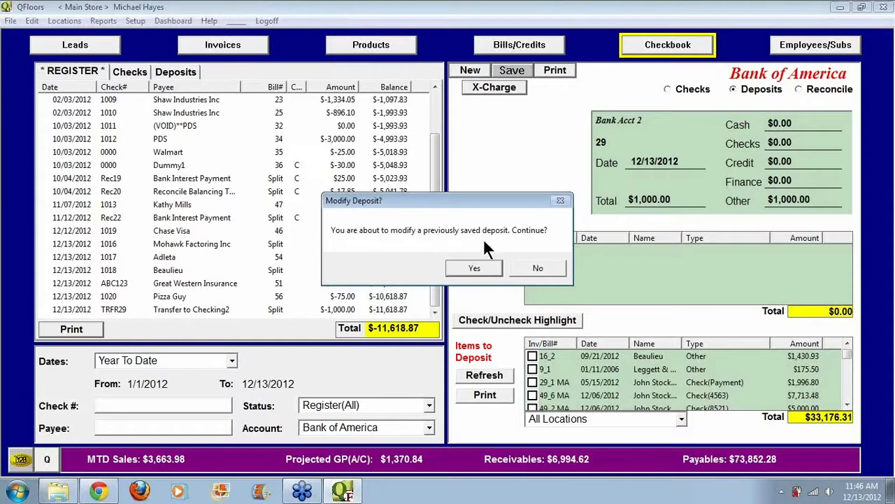
left_click(538, 268)
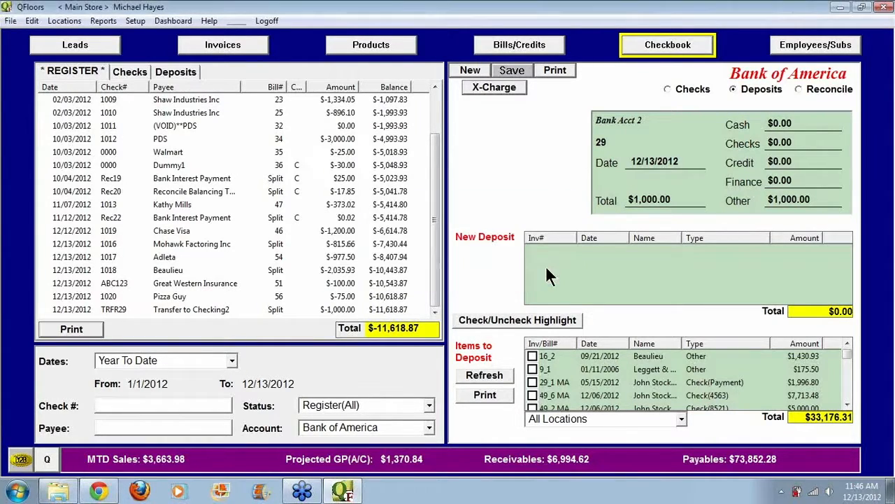
left_click(474, 72)
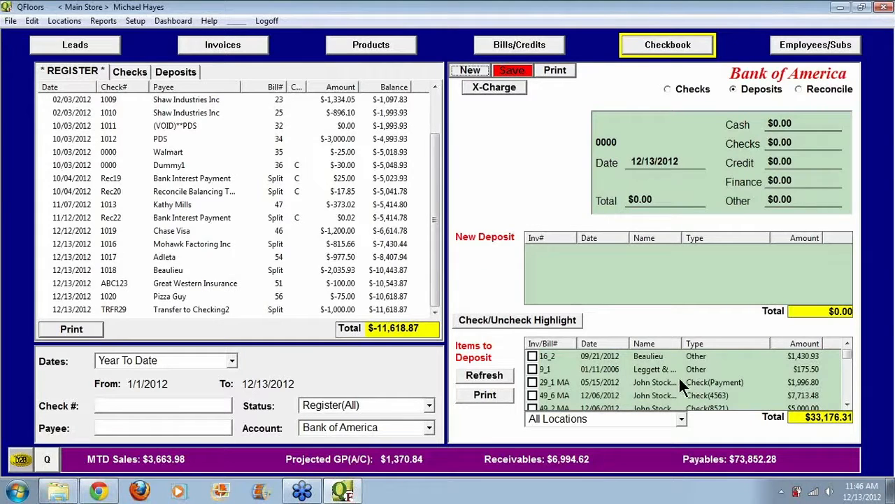
left_click(533, 382)
left_click(533, 396)
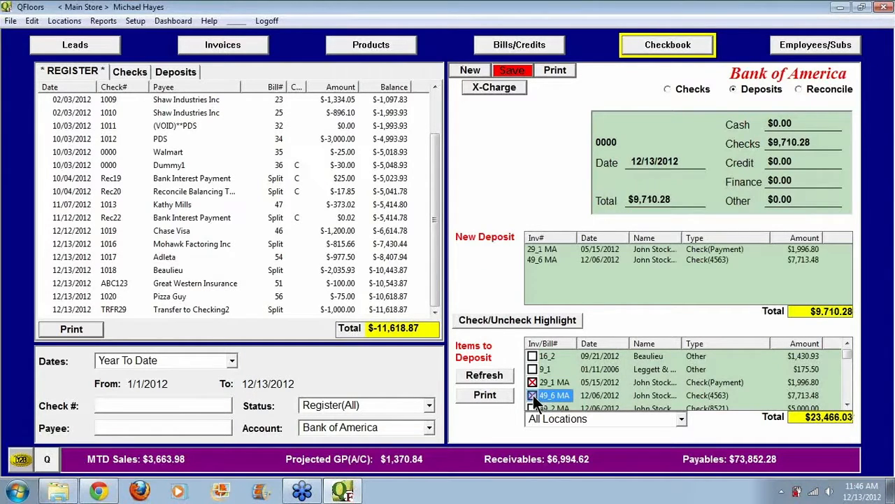
left_click(533, 408)
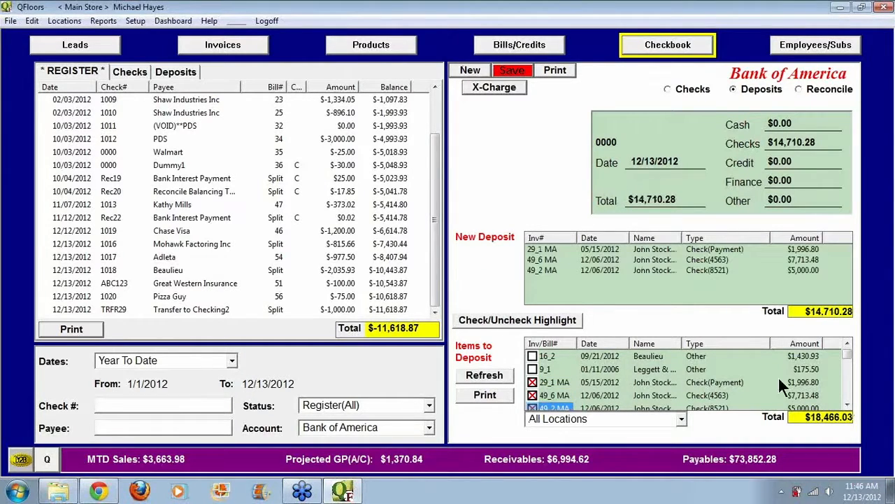
Step: Add the cash items 49_4 MA and 13_1 and the Visa item 18_1 to the new deposit
left_click(847, 404)
left_click(847, 404)
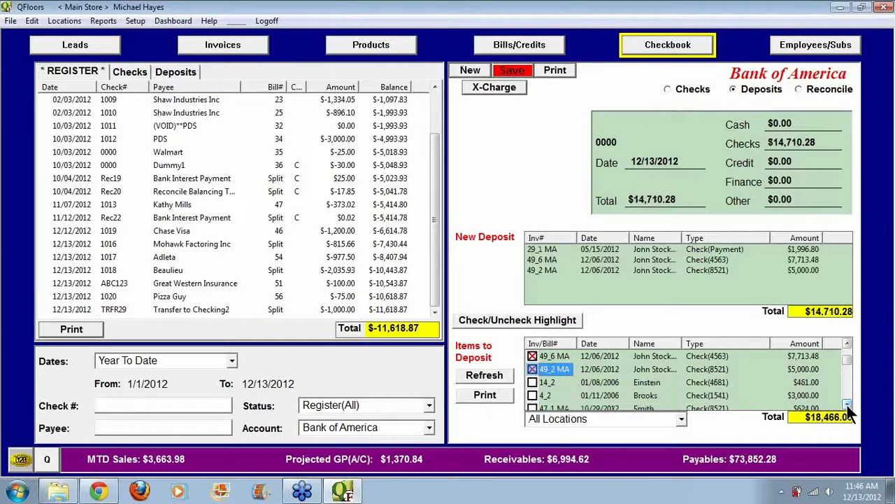
left_click(847, 404)
left_click(847, 404)
left_click(847, 404)
left_click(847, 403)
left_click(847, 403)
left_click(847, 403)
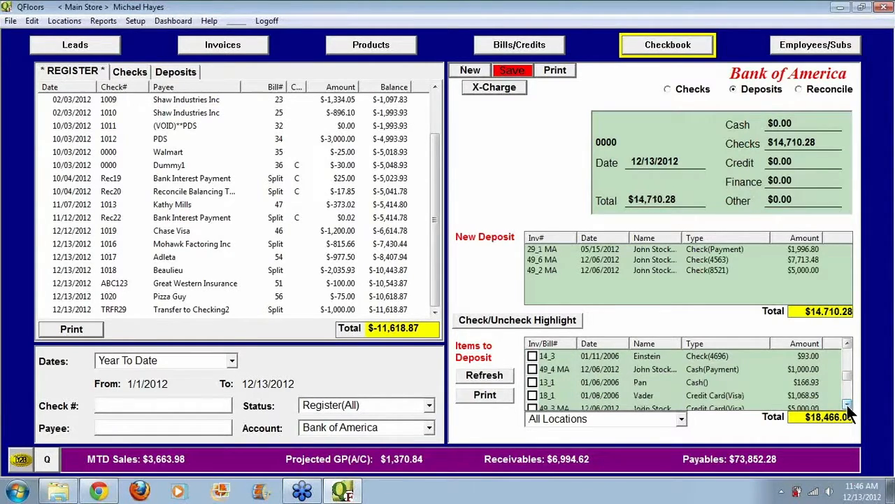
left_click(533, 368)
left_click(532, 382)
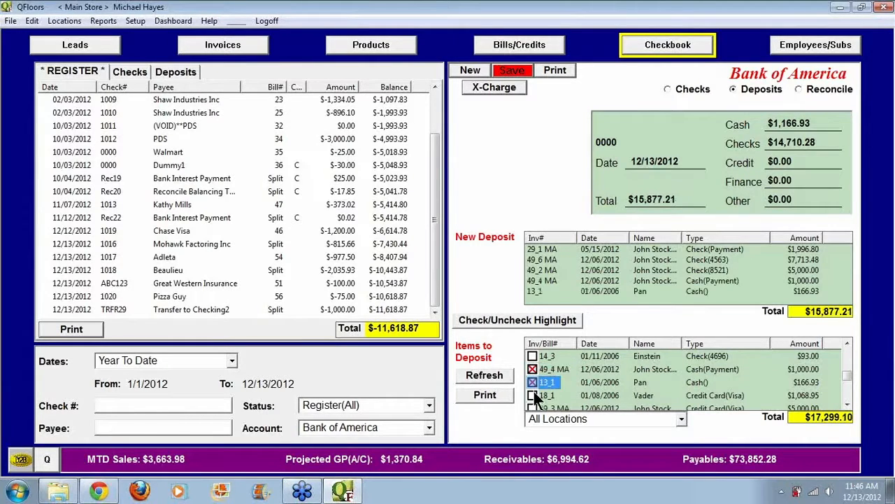
left_click(533, 395)
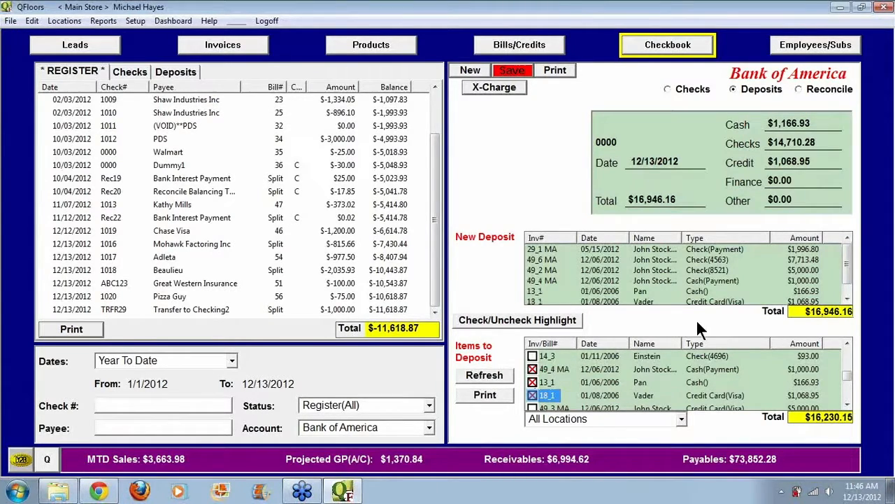
left_click_drag(847, 376, 850, 355)
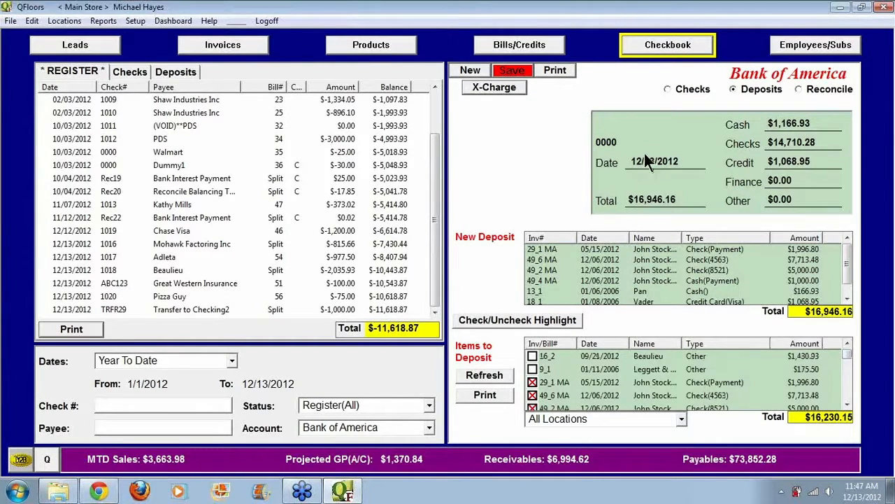
Step: Set the deposit date to 12/12/2012 and save the deposit without printing it
left_click_drag(682, 162, 608, 156)
type("1214")
key("BackSpace")
type("212")
key("Return")
left_click(515, 72)
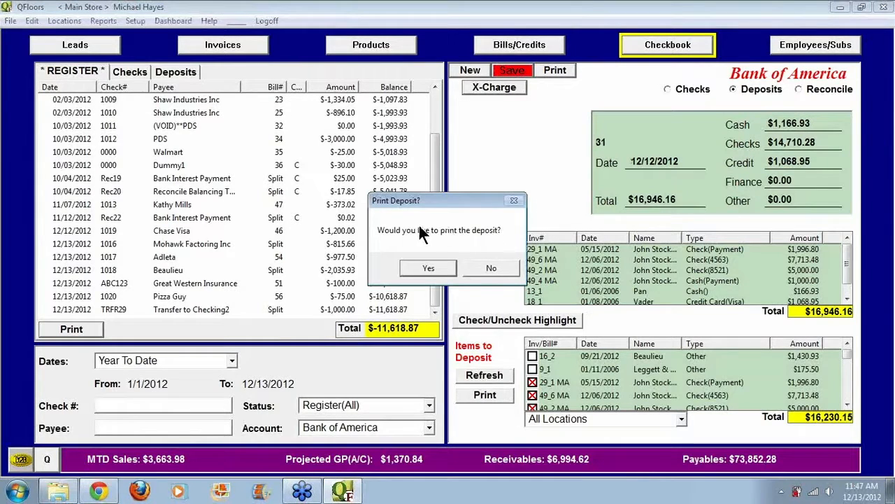
left_click(489, 269)
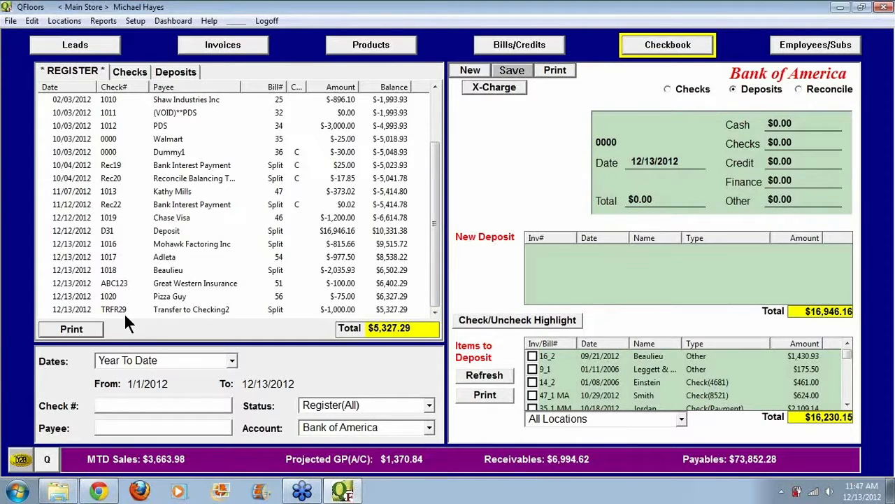
Step: Examine the payments behind invoice 49 in the saved 12/12/2012 deposit and behind the undeposited Beaulieu item 16_2
left_click(78, 229)
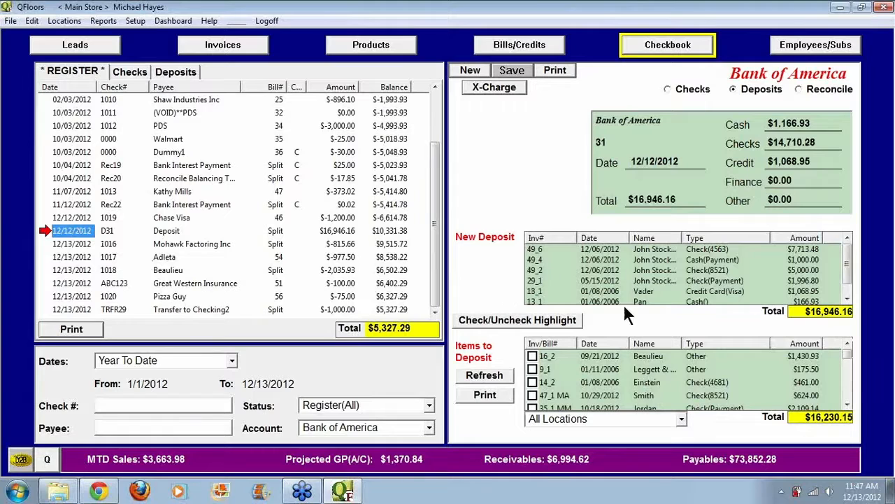
left_click(607, 248)
double_click(607, 250)
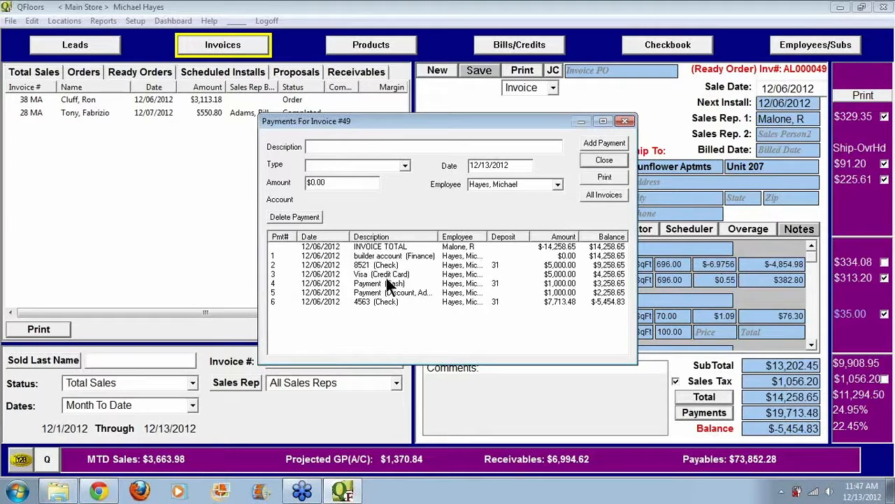
double_click(493, 264)
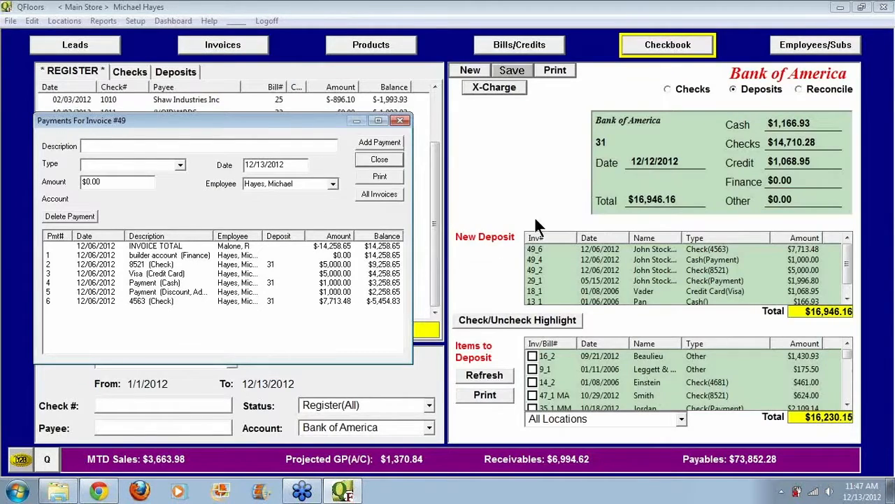
left_click(395, 163)
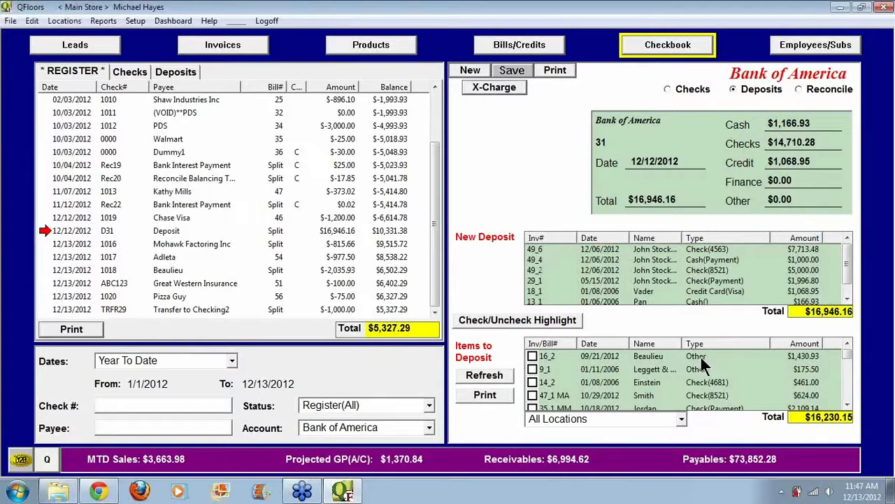
double_click(610, 356)
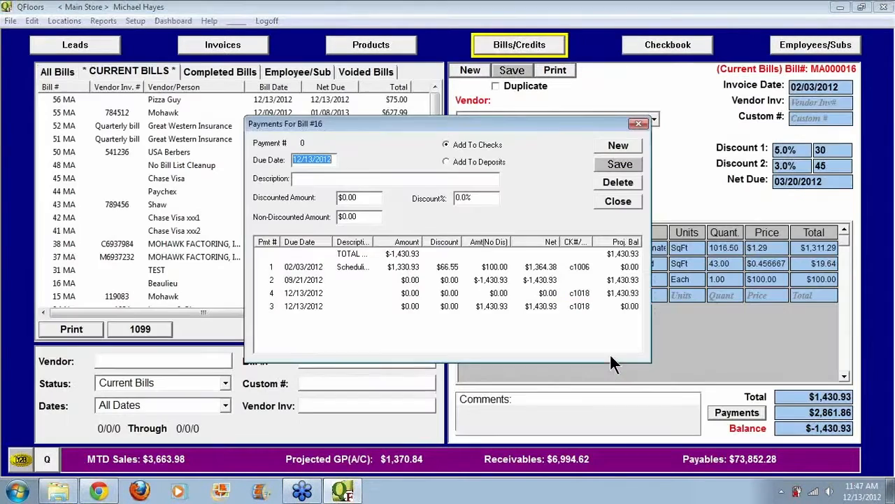
left_click(616, 207)
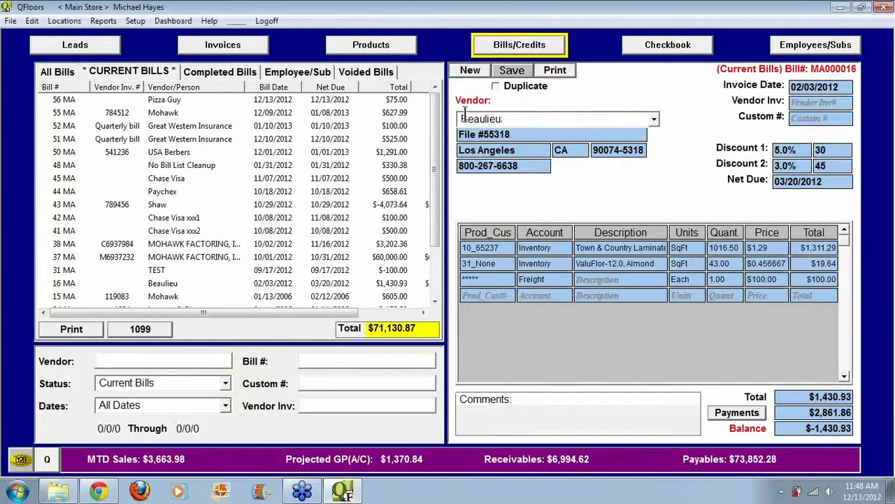
Step: Start a new bill for the vendor Great Western Insurance
left_click(467, 70)
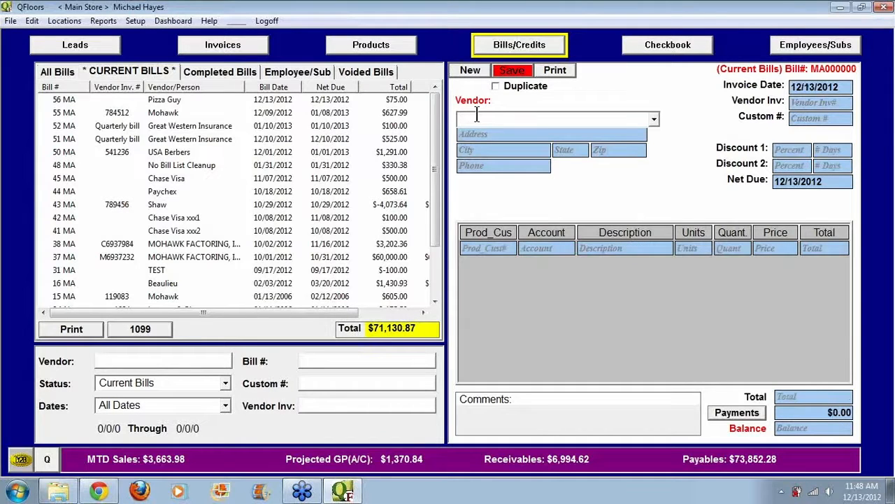
type("g")
key("Return")
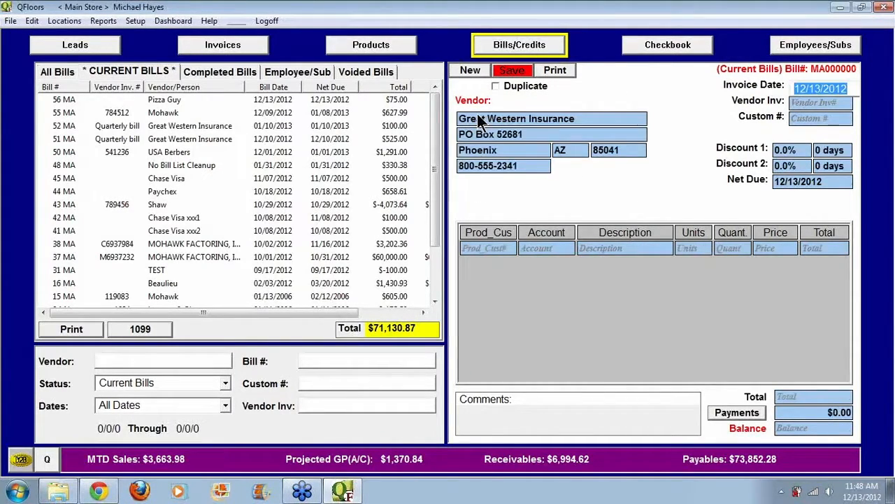
Step: Add a credit line to the bill with the Insurance account, units Each, quantity 1 and price -500
left_click(538, 248)
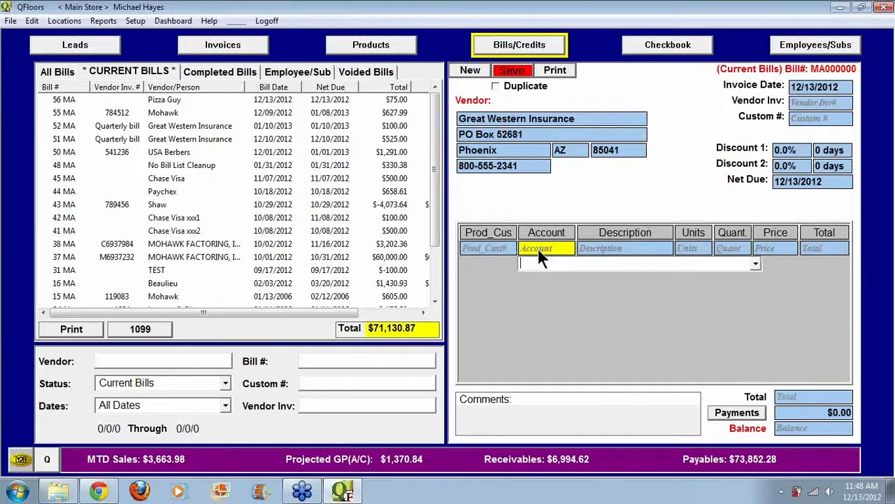
type("ins")
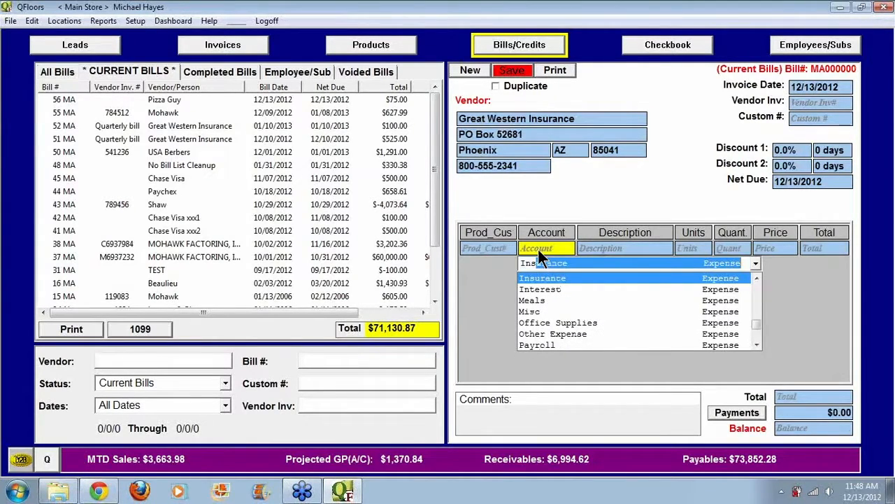
key("Return")
key("Return")
key("Return")
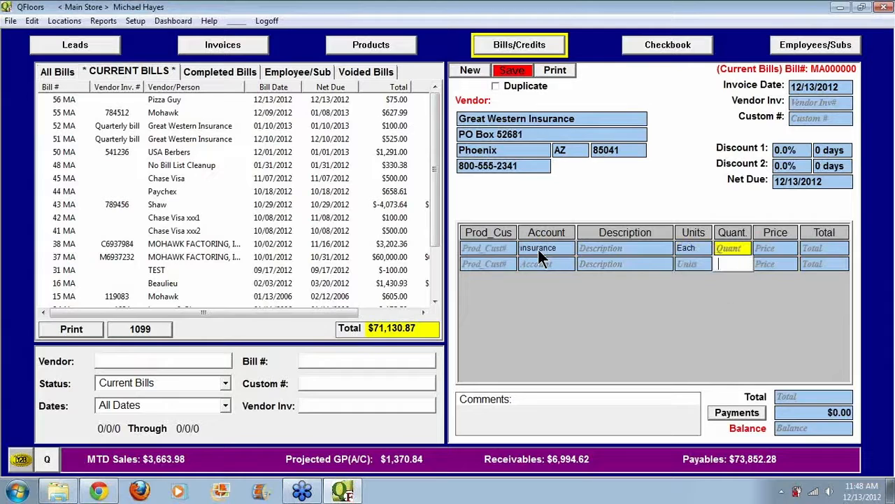
key("Return")
type("-500")
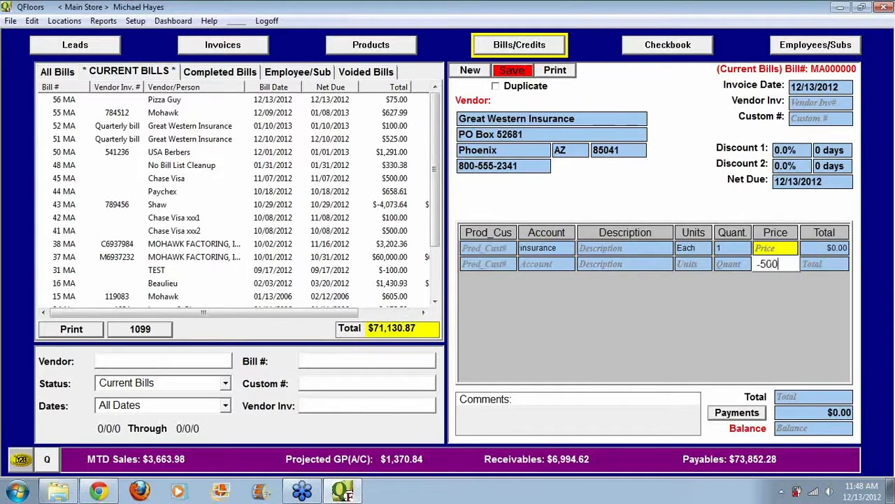
key("Return")
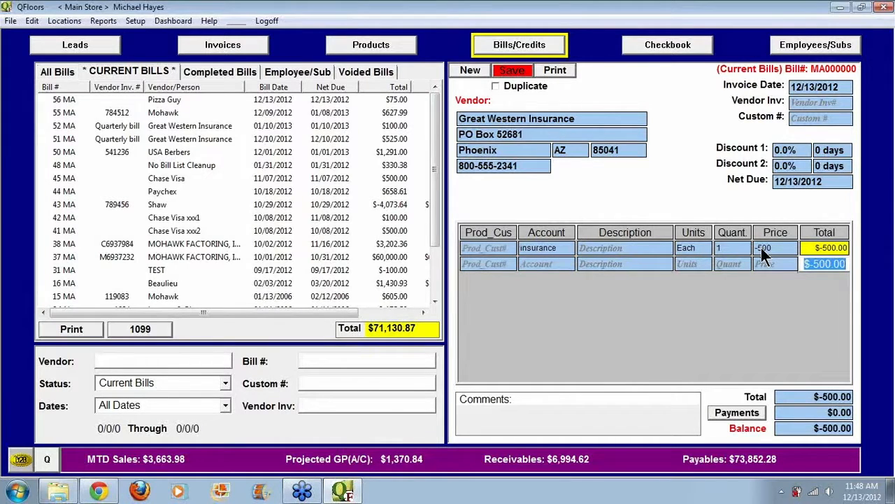
Step: Save the Great Western Insurance credit and schedule its $-500.00 payoff to be added to deposits
left_click(524, 69)
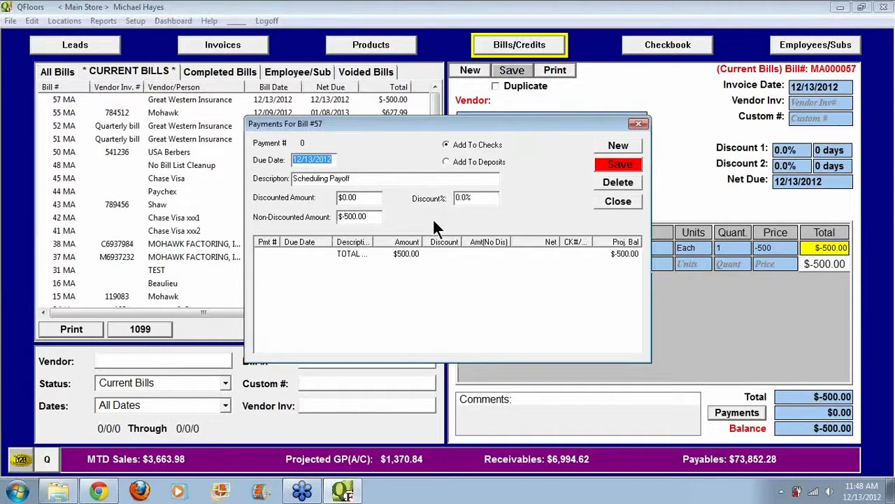
left_click(446, 161)
left_click(614, 165)
left_click(625, 201)
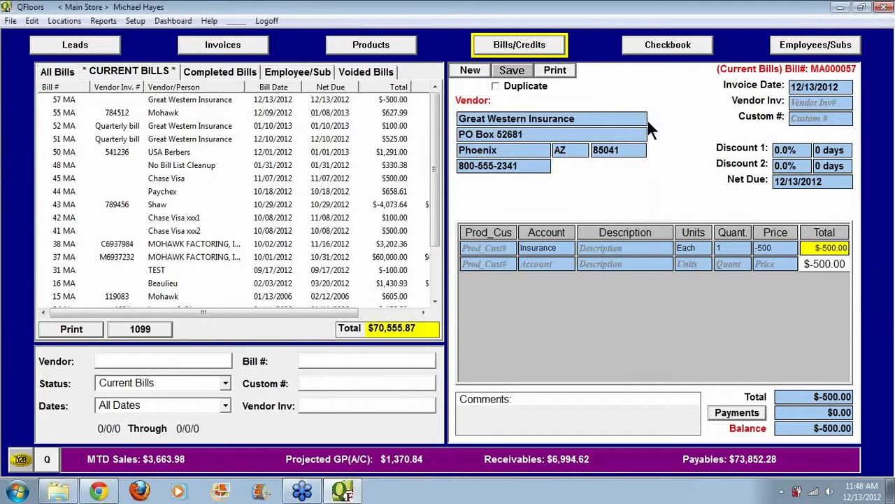
Step: Return to the checkbook and refresh the items to deposit, leaving the saved 12/12/2012 deposit unmodified
left_click(667, 46)
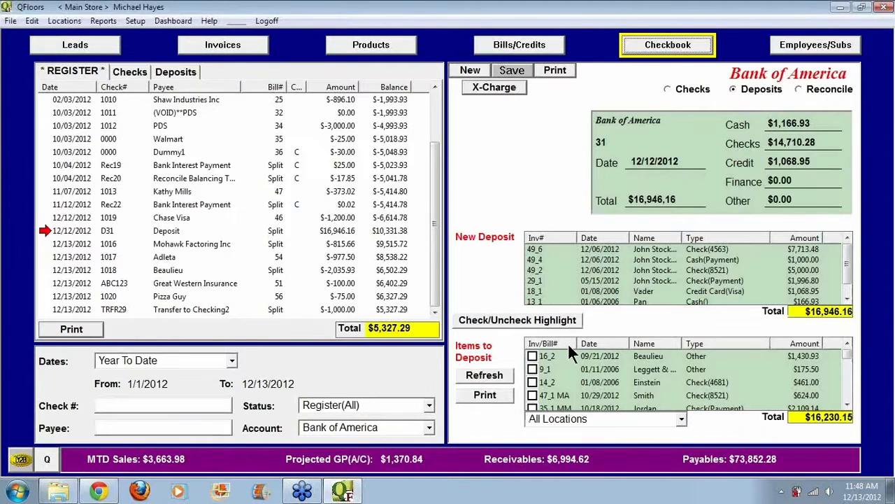
left_click(502, 374)
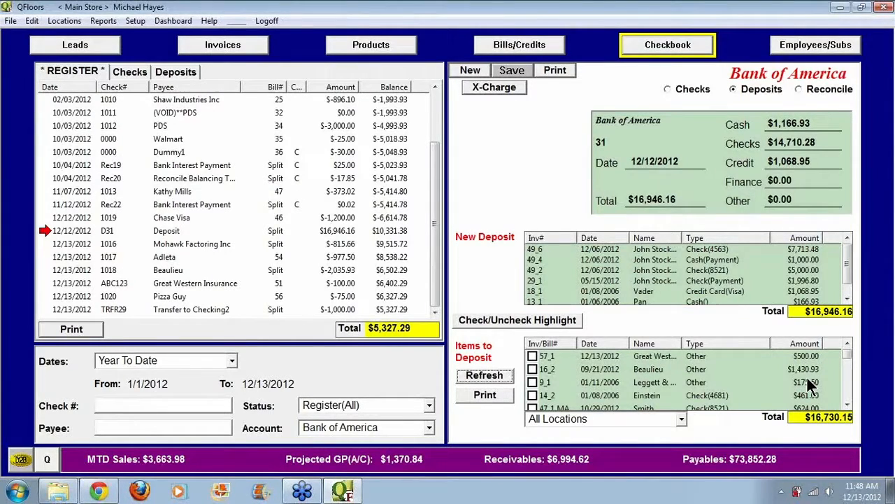
left_click(543, 359)
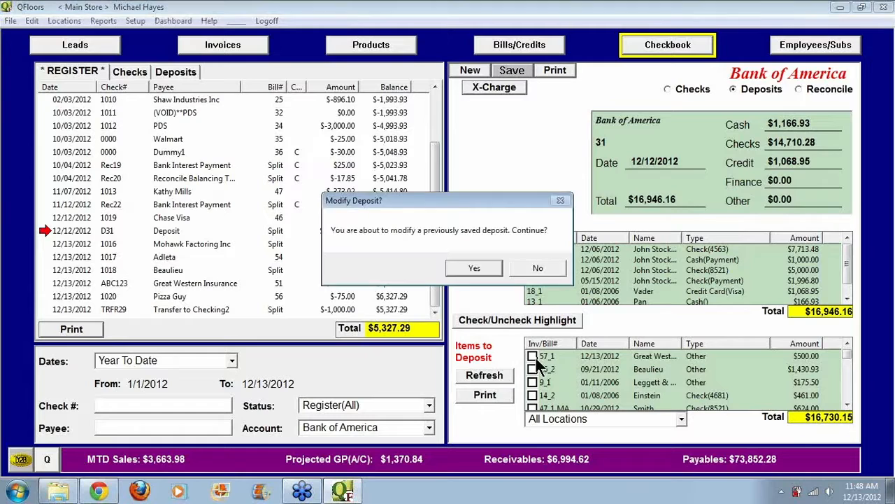
left_click(538, 269)
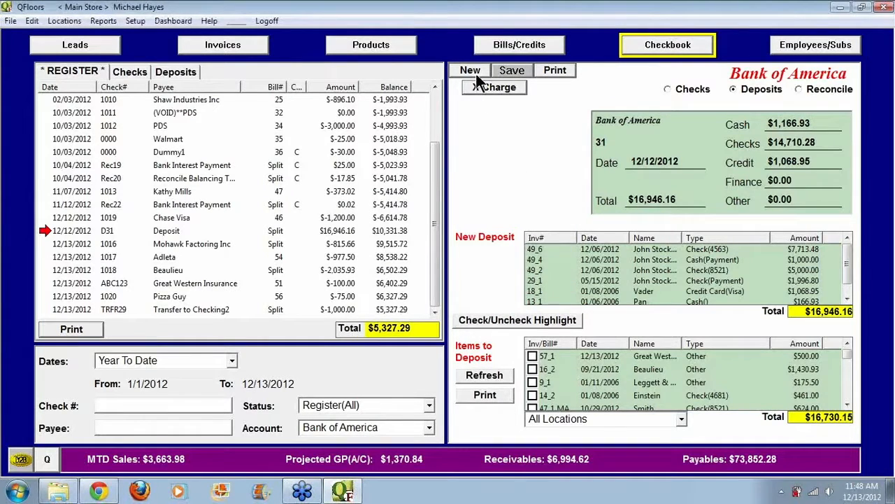
Step: Create a new deposit from items 57_1, 16_2, 9_1, 14_2 and 47_1 MA, and save it without printing
left_click(474, 72)
left_click(533, 356)
left_click(532, 369)
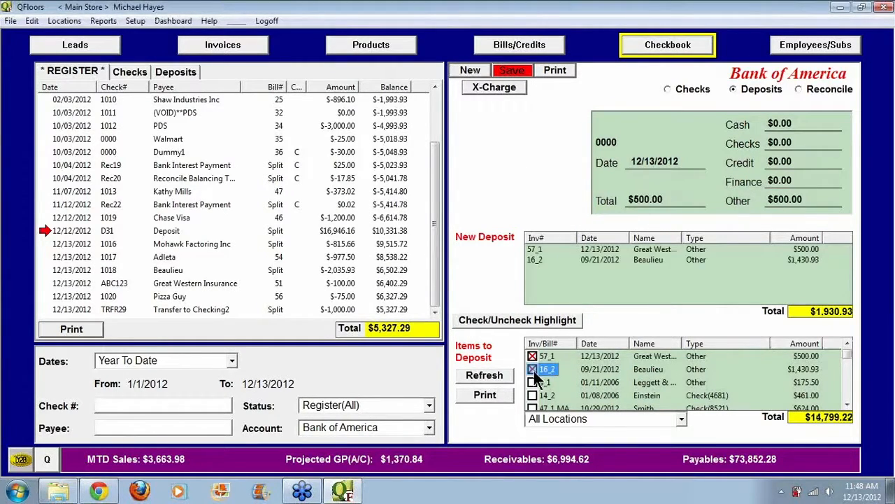
left_click(532, 382)
left_click(532, 395)
left_click(532, 407)
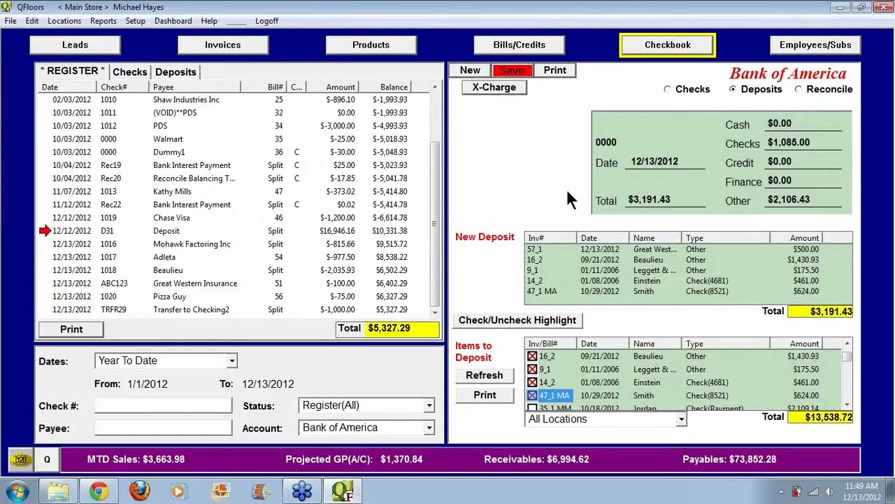
left_click(525, 73)
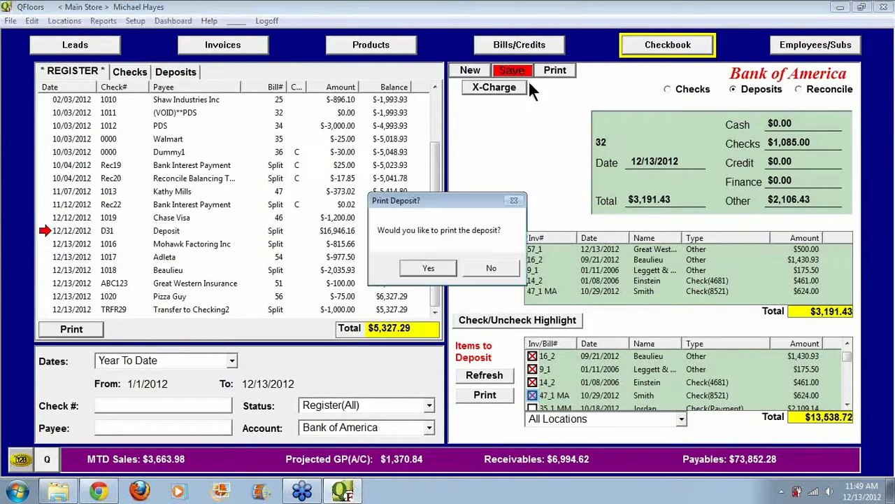
left_click(492, 270)
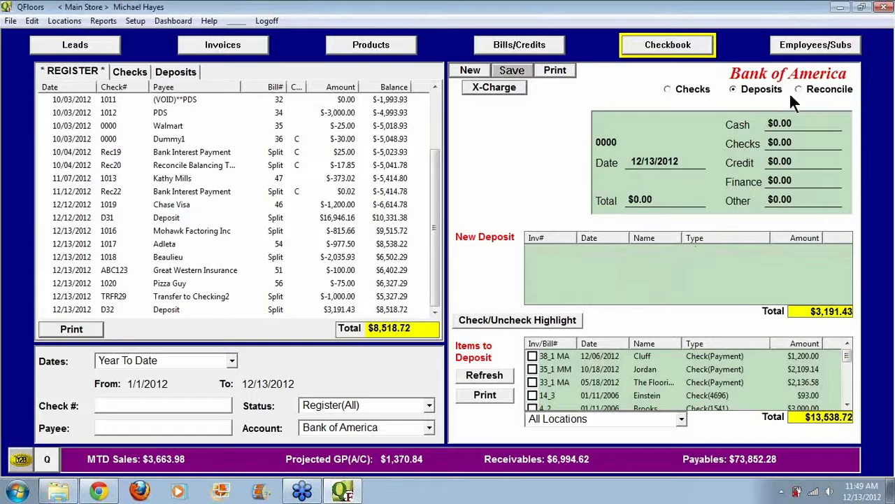
Step: Start a new bill for vendor Mohawk with invoice date 12/10/2012 and vendor invoice M789456
left_click(533, 45)
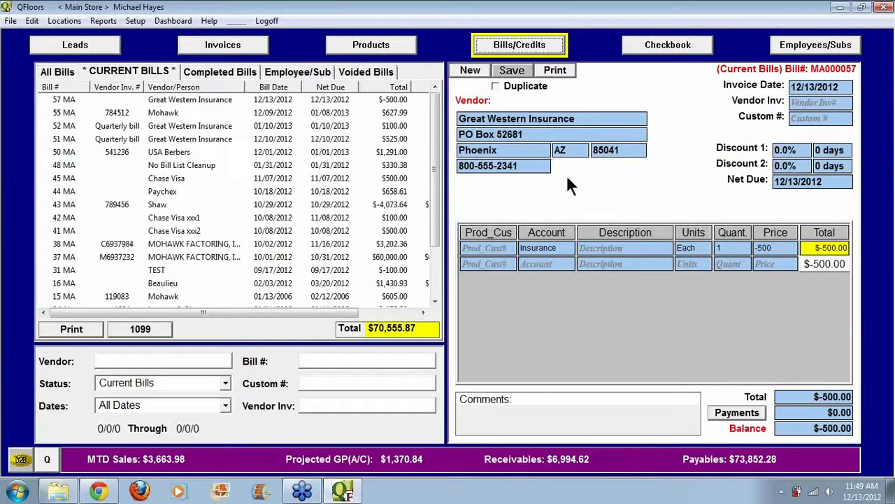
left_click(123, 72)
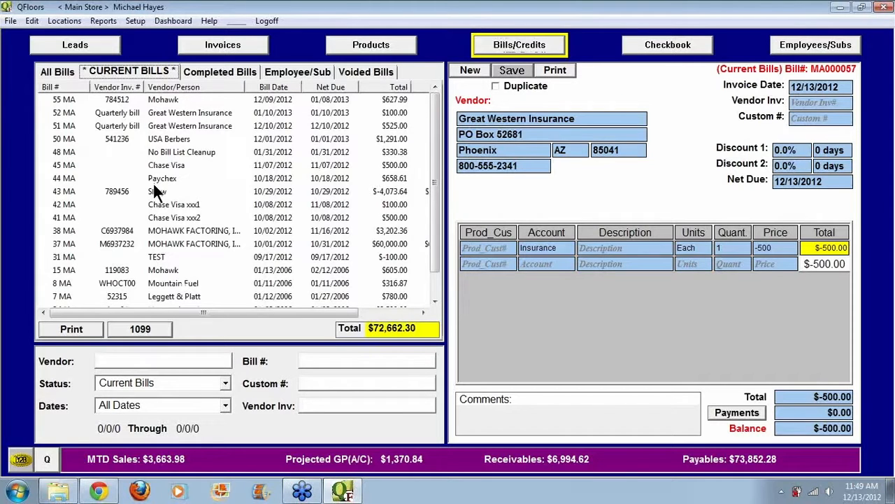
left_click(458, 69)
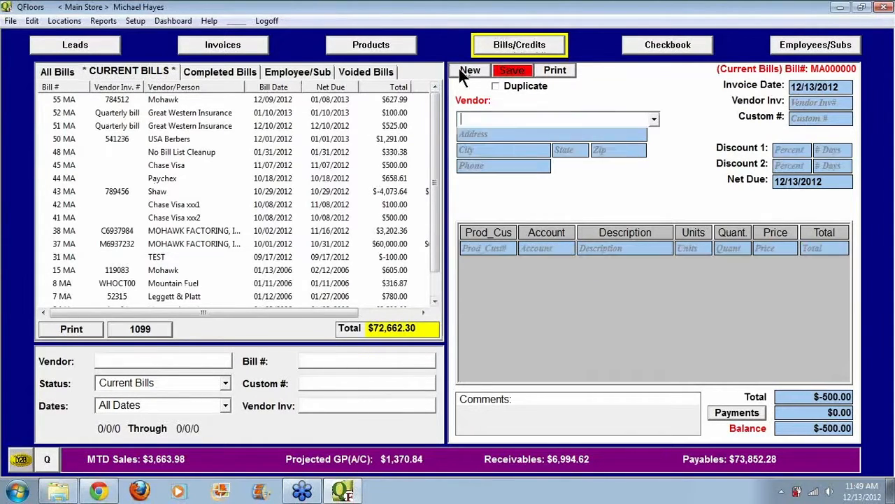
type("m")
key("Tab")
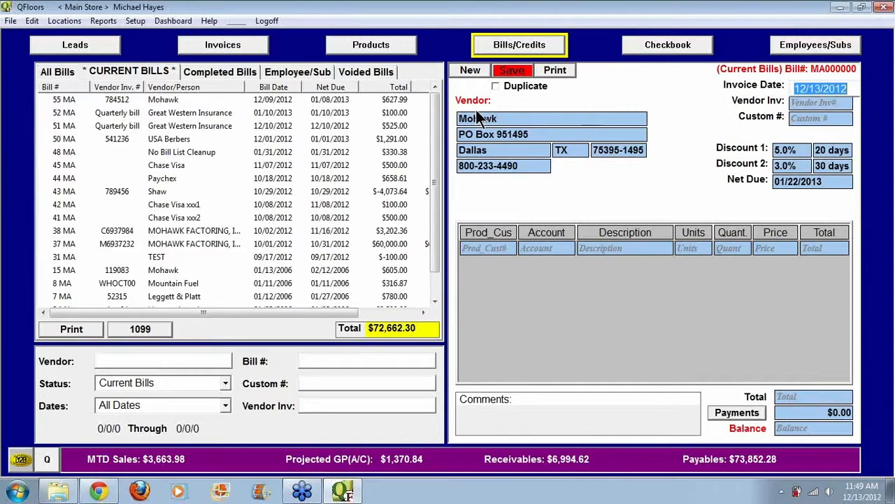
type("12/10")
key("Tab")
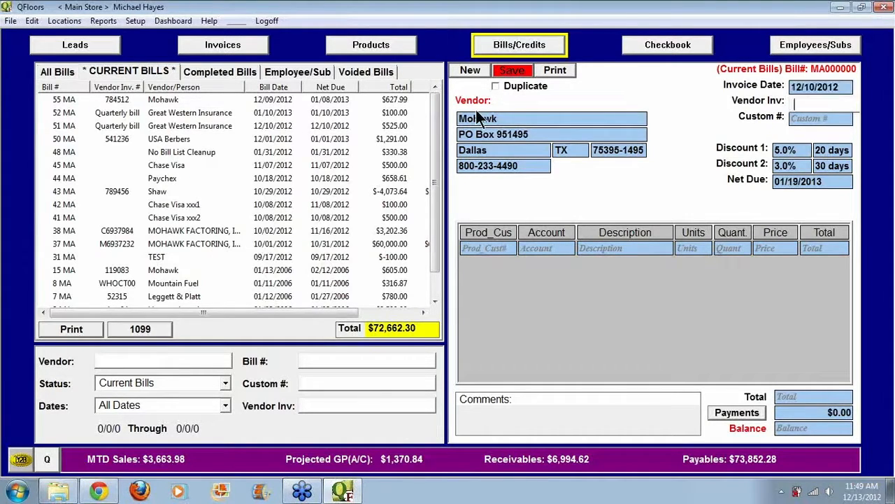
type("M789456")
key("Tab")
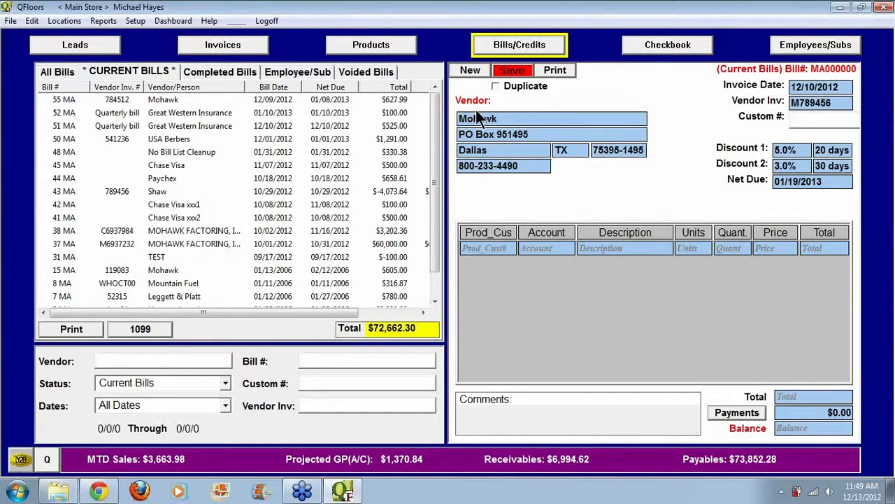
Step: Clear both discount percentages and their day terms on the Mohawk bill, and set the net due date to 12/10/2012
key("Tab")
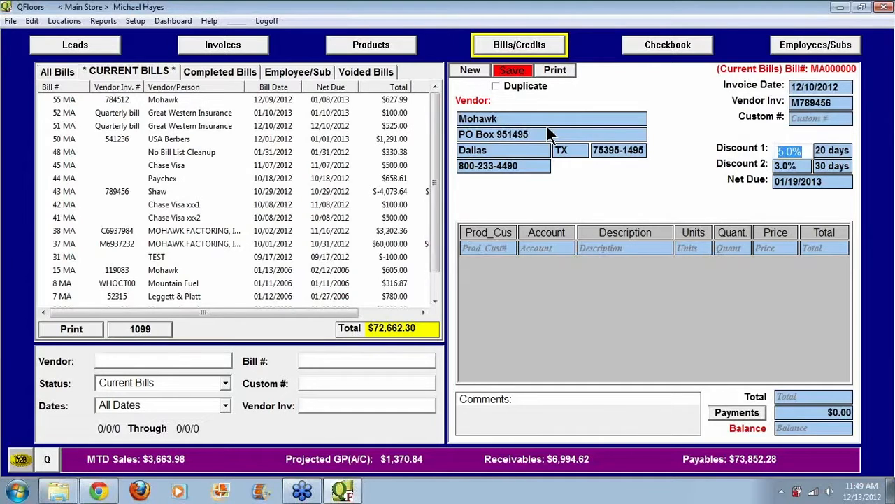
key("Delete")
key("Tab")
key("Delete")
key("Tab")
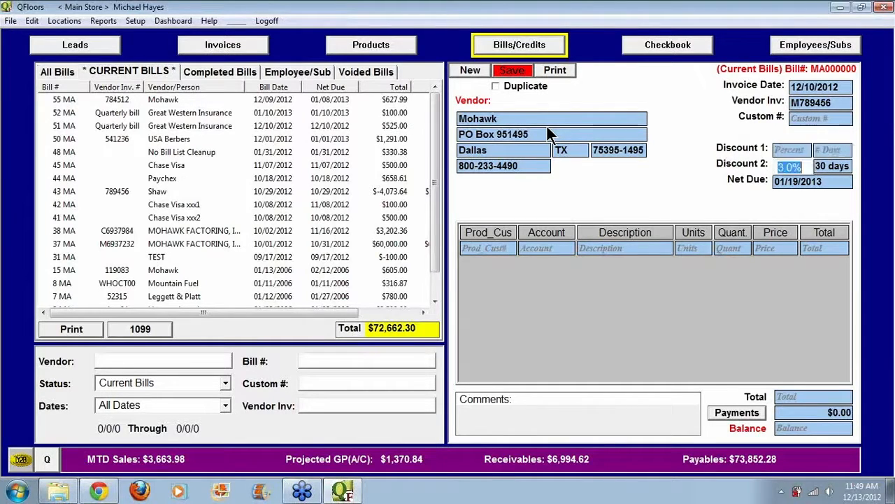
key("Delete")
key("Tab")
key("BackSpace")
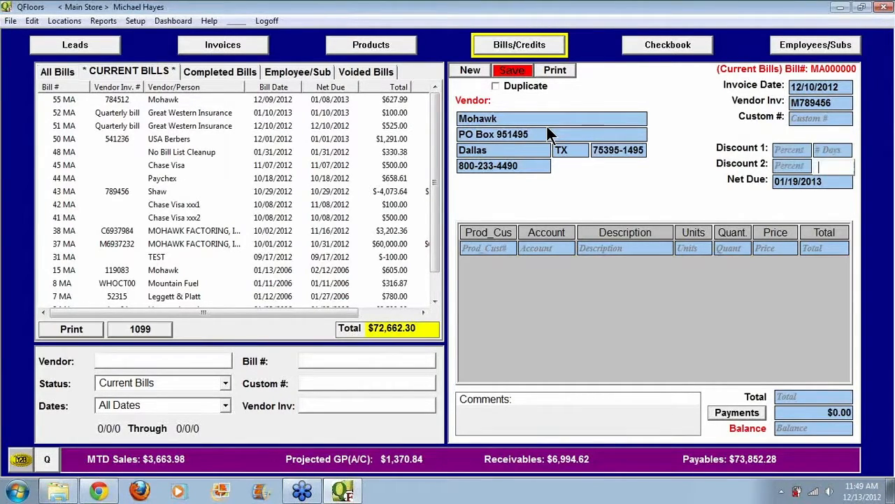
key("Tab")
type("1210")
key("Tab")
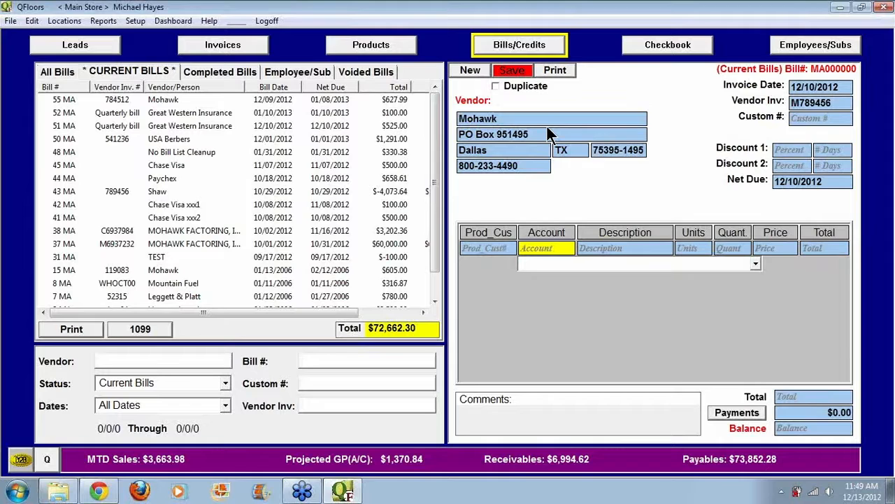
Step: Add a bill line with the Materials account, units SqFt, quantity 500 and price 3.99
type("m")
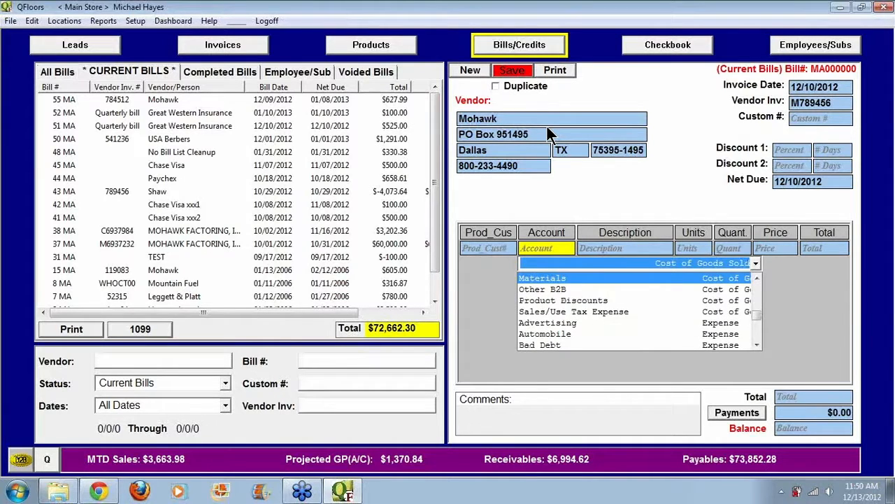
key("Tab")
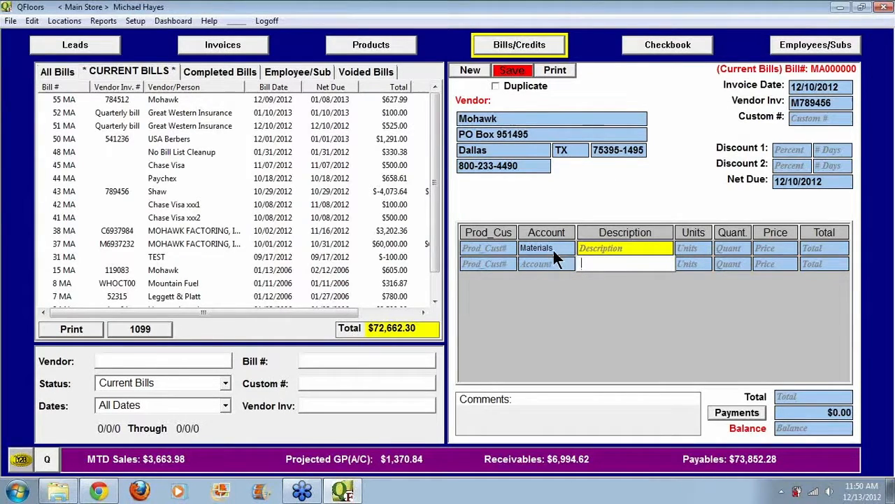
key("Tab")
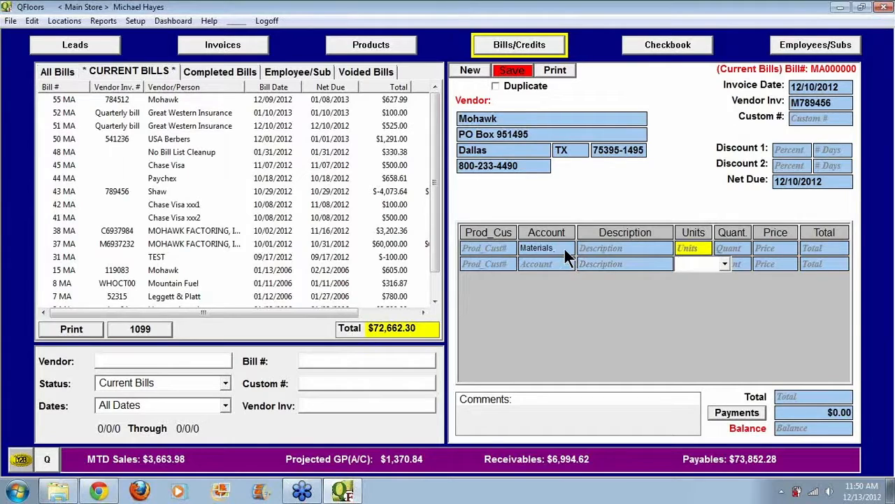
type("s")
key("Tab")
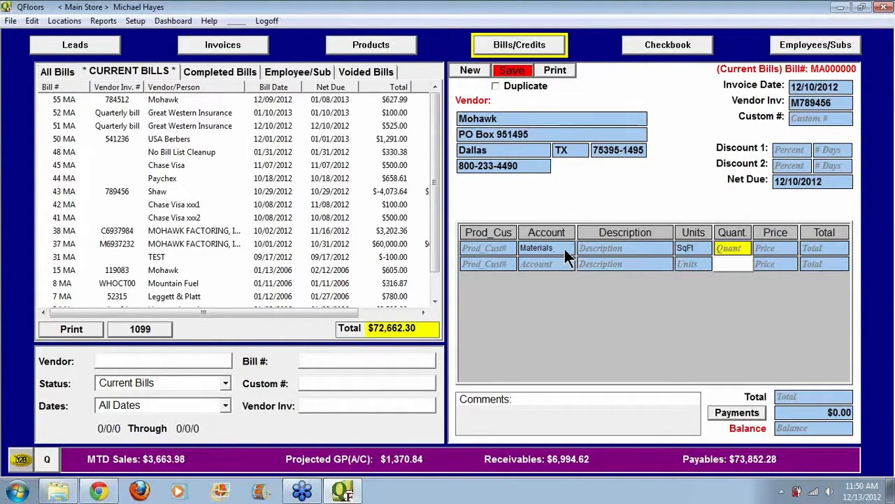
type("500")
key("Tab")
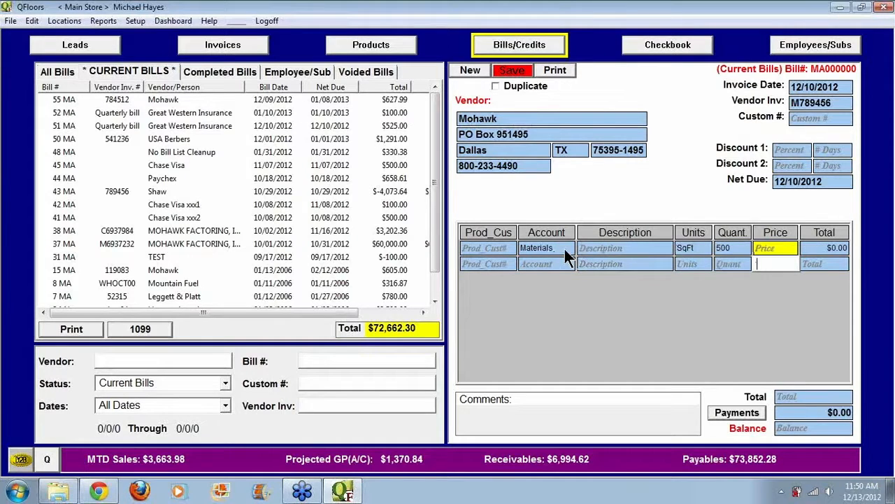
type("3.99")
key("Tab")
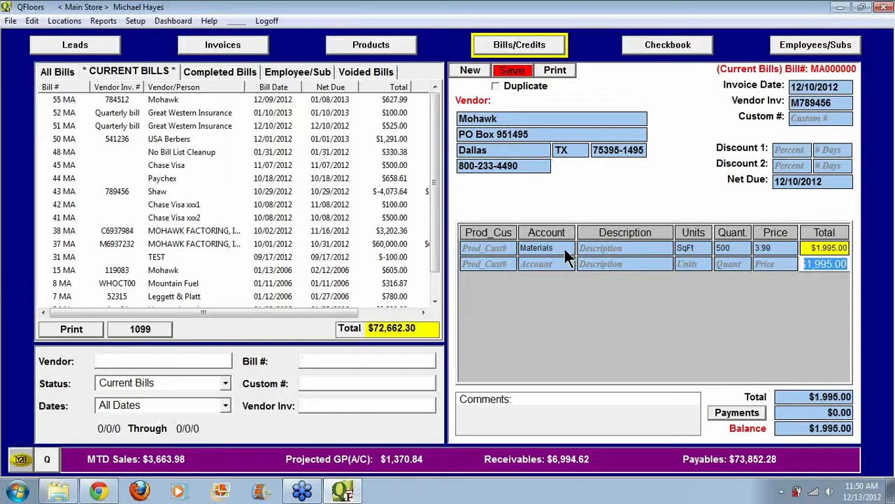
Step: Set the Materials line's quantity to -500 so that the line is a credit
left_click(741, 249)
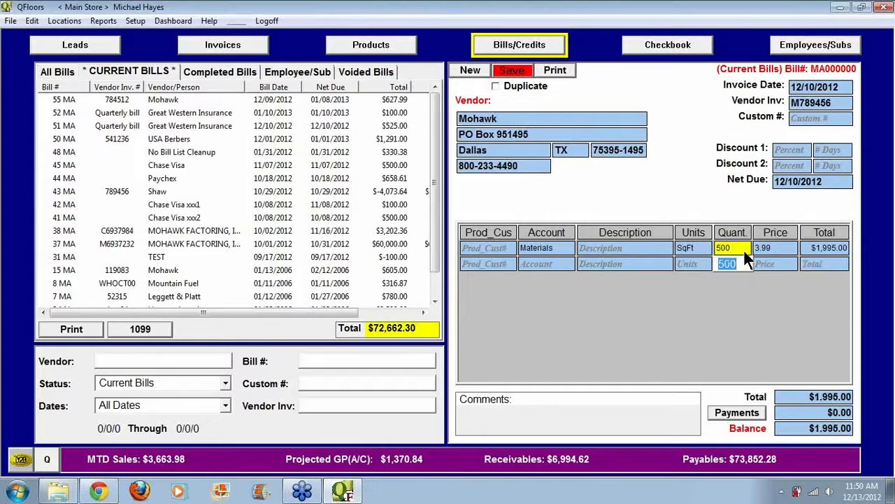
type("-")
key("Tab")
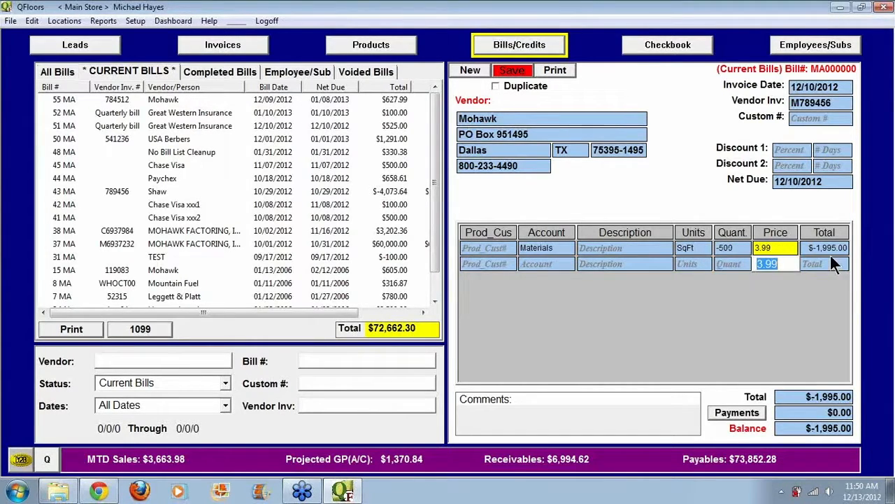
Step: Add a second credit line with the Labor account, units SqFt, quantity -500 and price 2.5
left_click(556, 268)
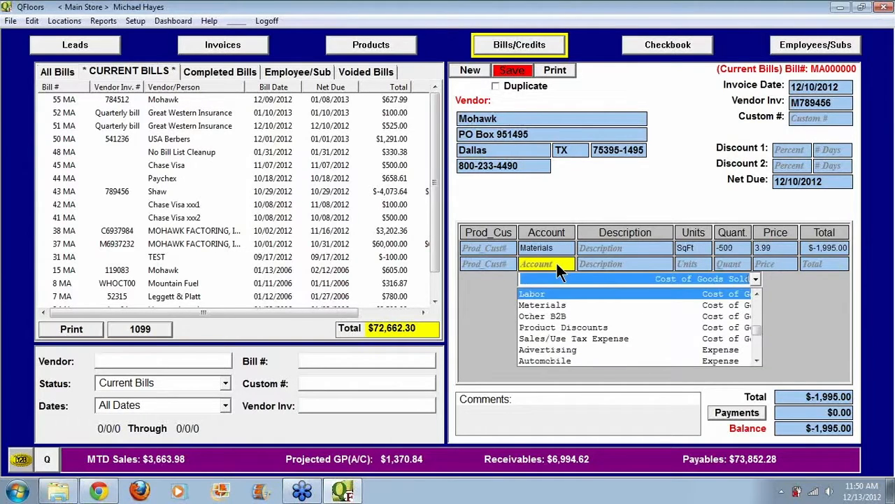
key("Tab")
key("Tab")
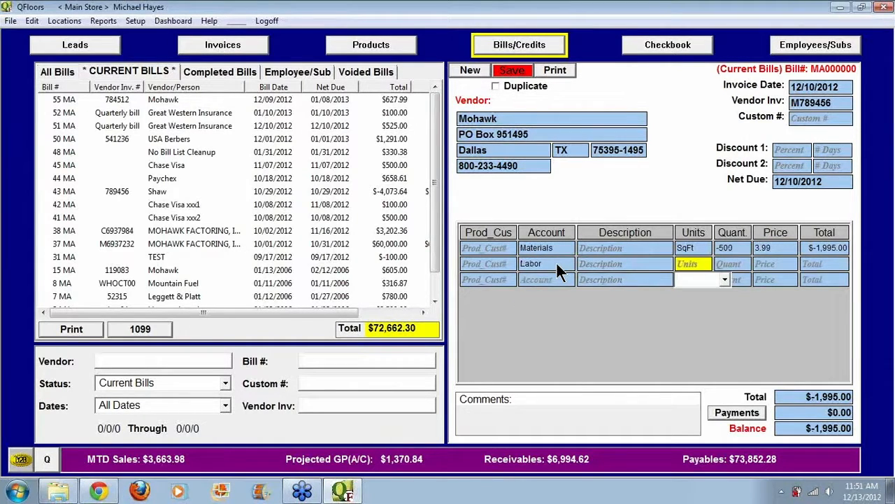
type("SqFt")
key("Tab")
type("-500")
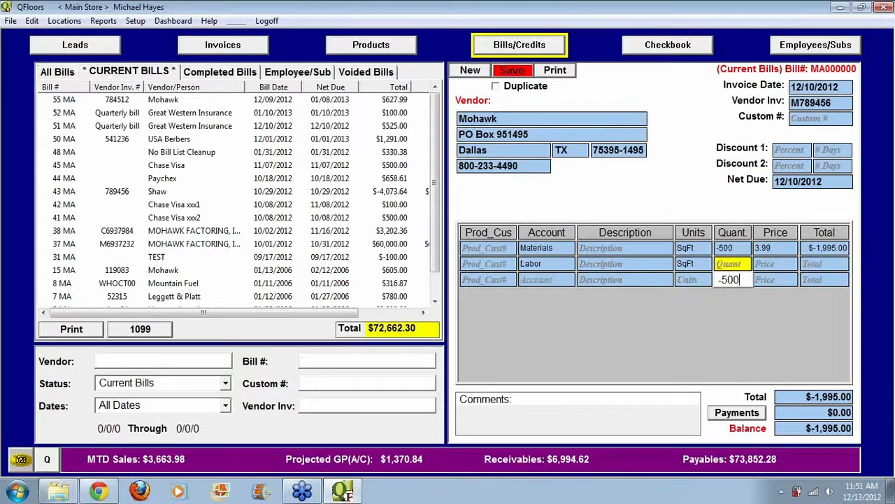
key("Tab")
type("3")
key("BackSpace")
type("2.5")
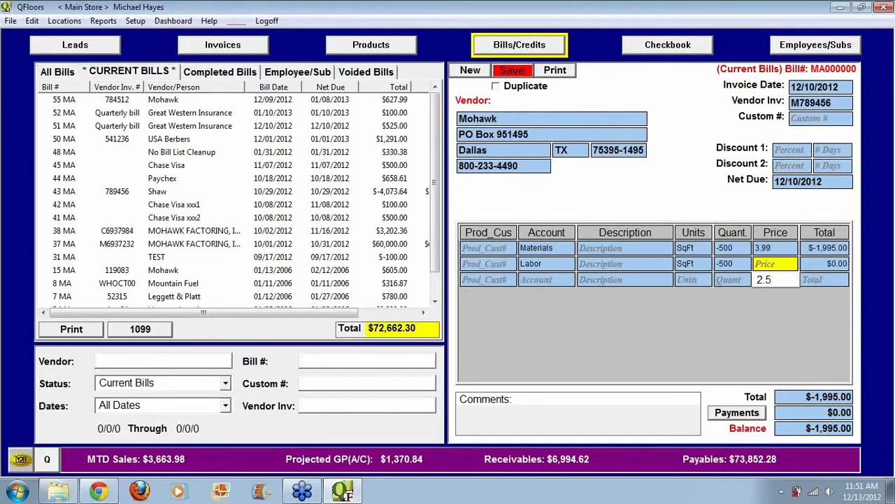
key("Tab")
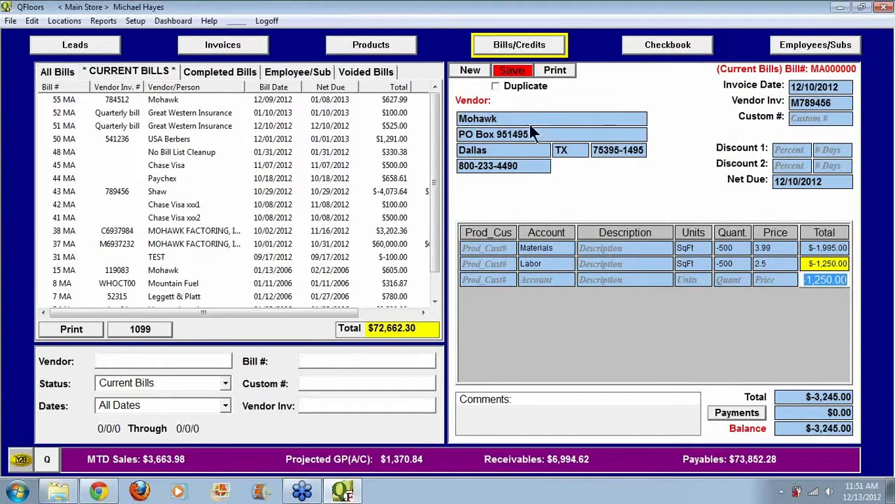
Step: Save the Mohawk credit and schedule its $-3,245.00 payoff for 12/10/2012 to be added to checks
left_click(514, 71)
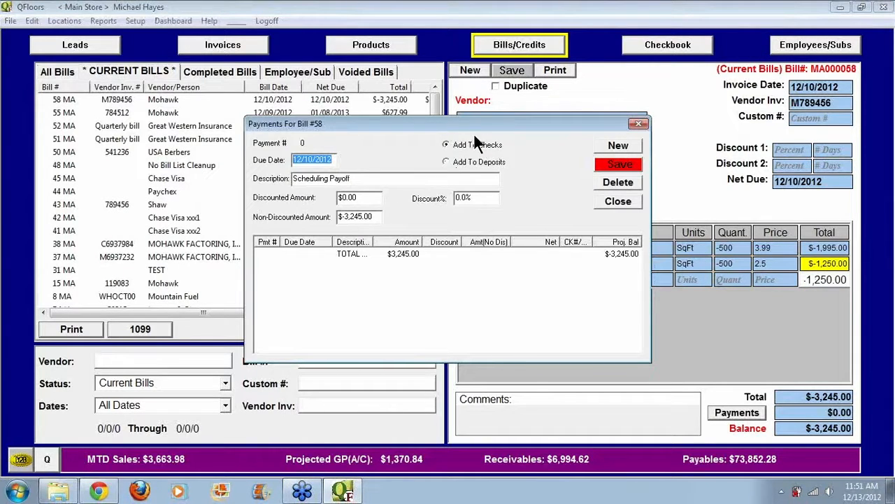
left_click(630, 164)
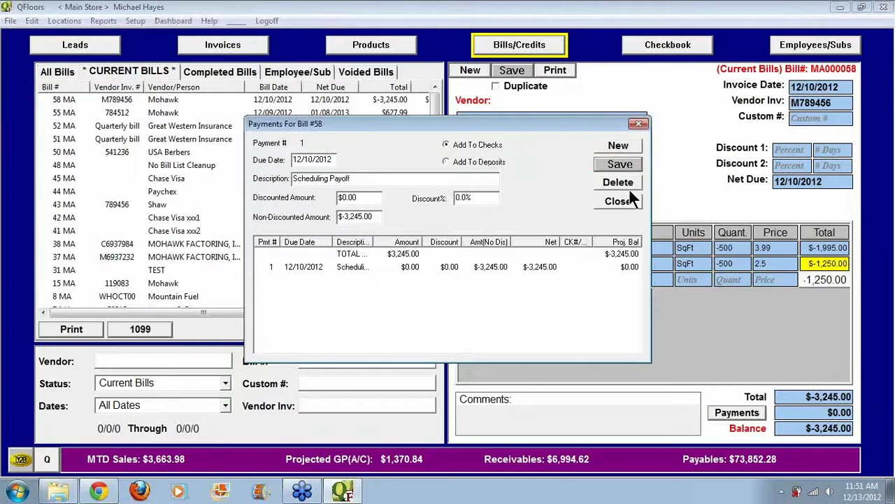
left_click(618, 202)
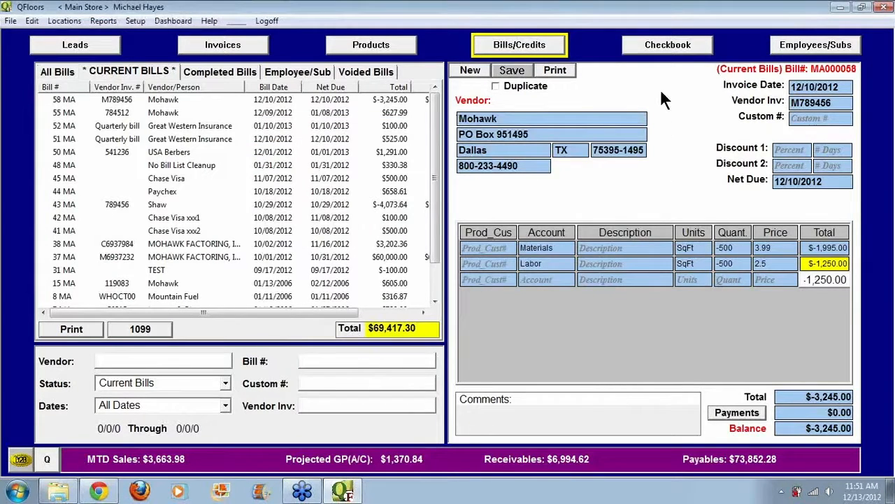
Step: Switch the checkbook to checks, refresh the projected payments and filter them to vendor Mohawk
left_click(665, 49)
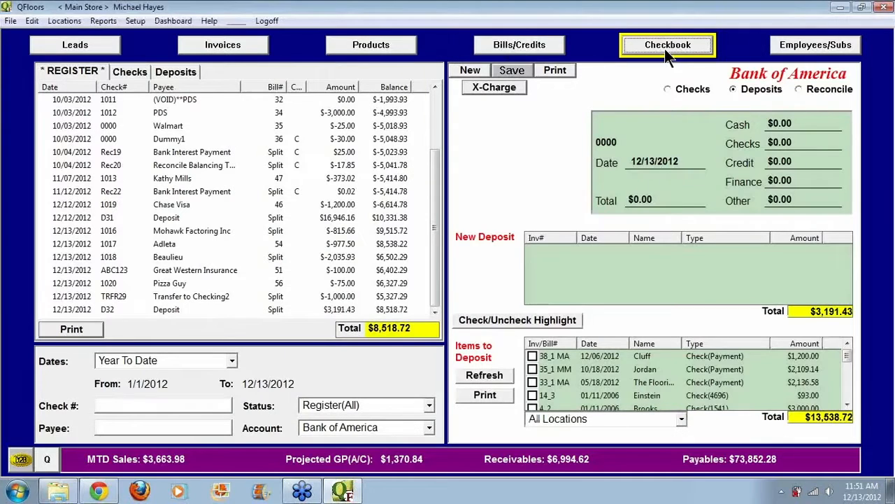
left_click(668, 89)
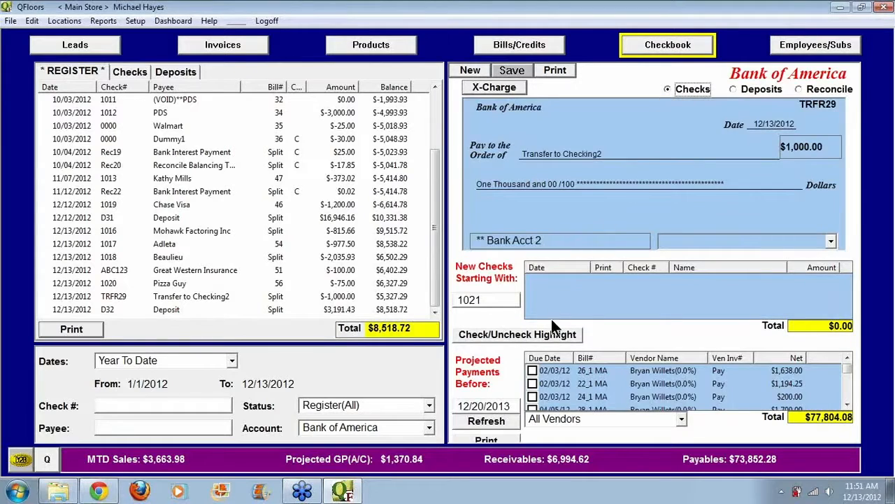
left_click(499, 420)
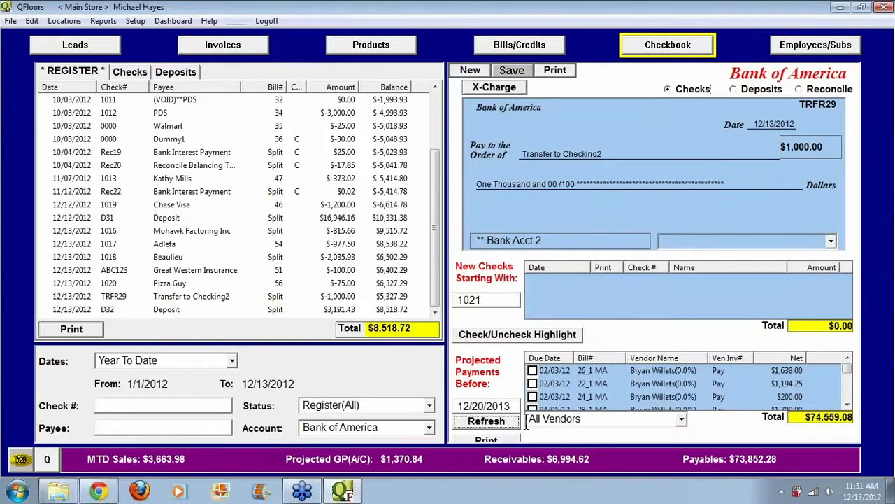
left_click(567, 423)
type("Mo")
key("Return")
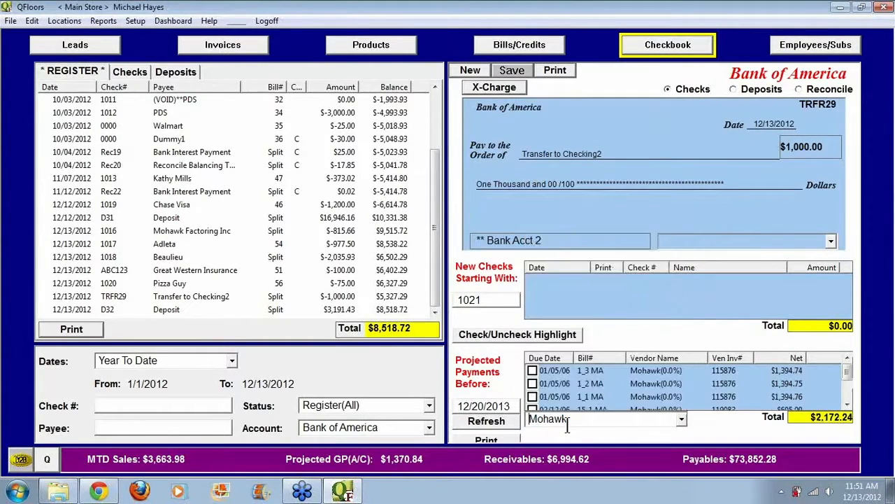
Step: Pay the three Mohawk bills due 01/05/06 with credit M789456 applied, and save the check without printing it
left_click(846, 394)
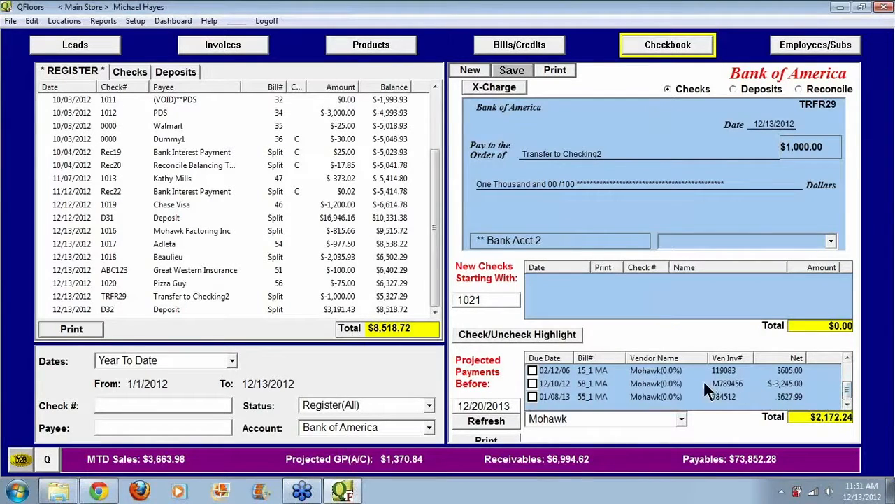
left_click_drag(845, 385, 846, 363)
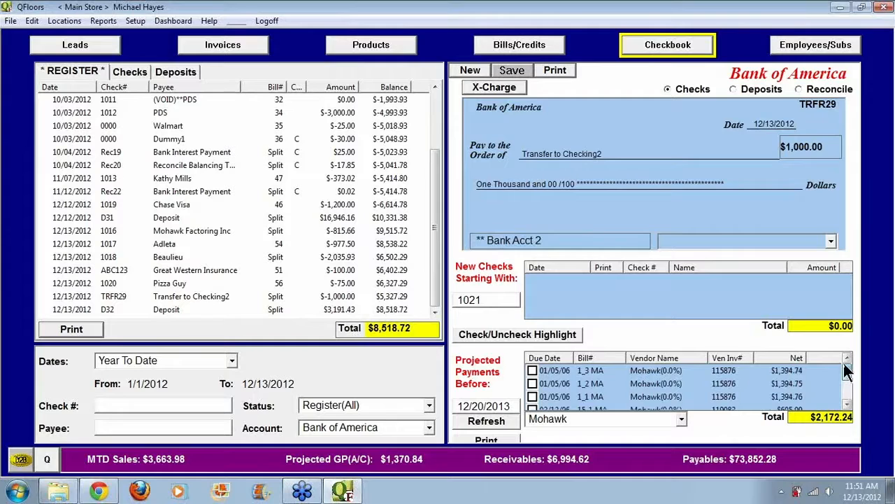
left_click(532, 371)
left_click(532, 383)
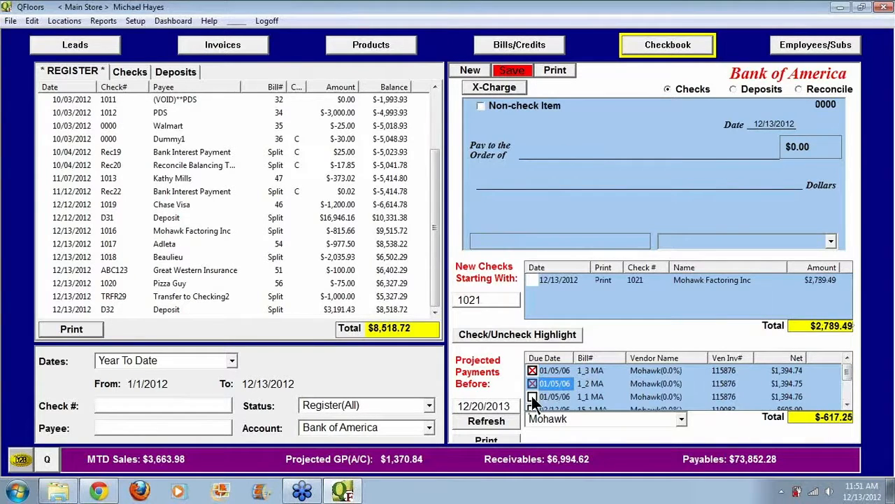
left_click(532, 397)
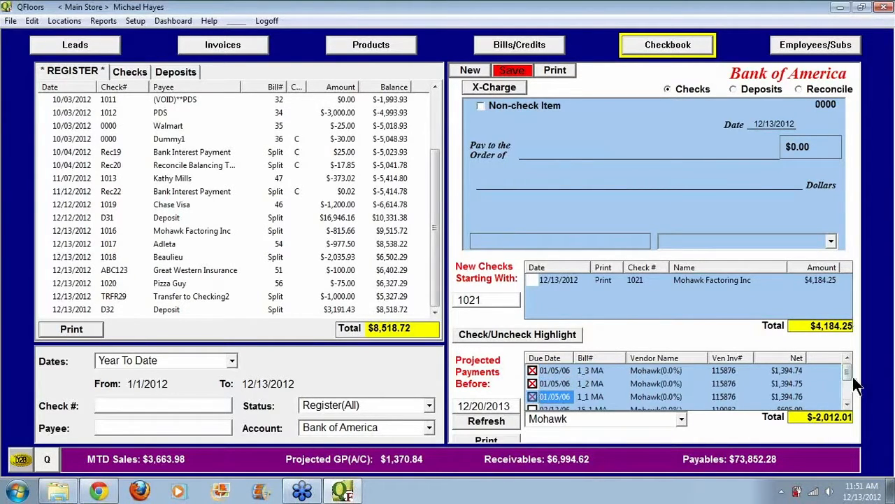
left_click_drag(847, 373, 848, 391)
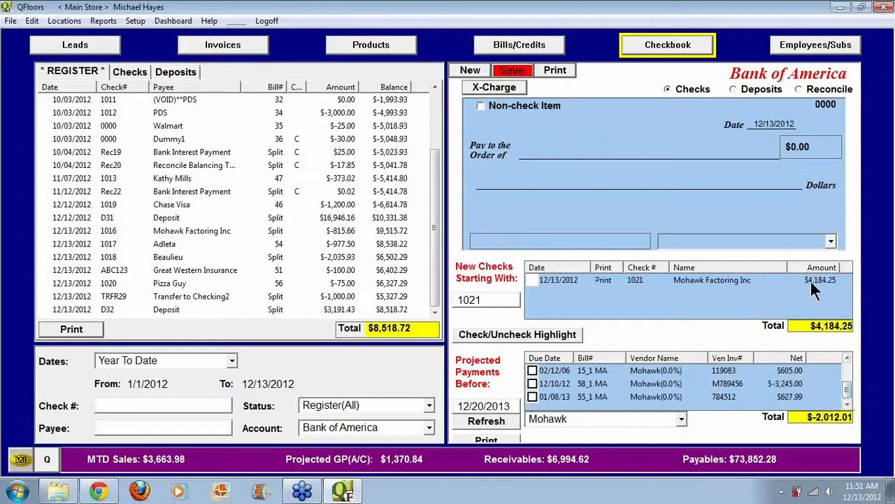
left_click(532, 383)
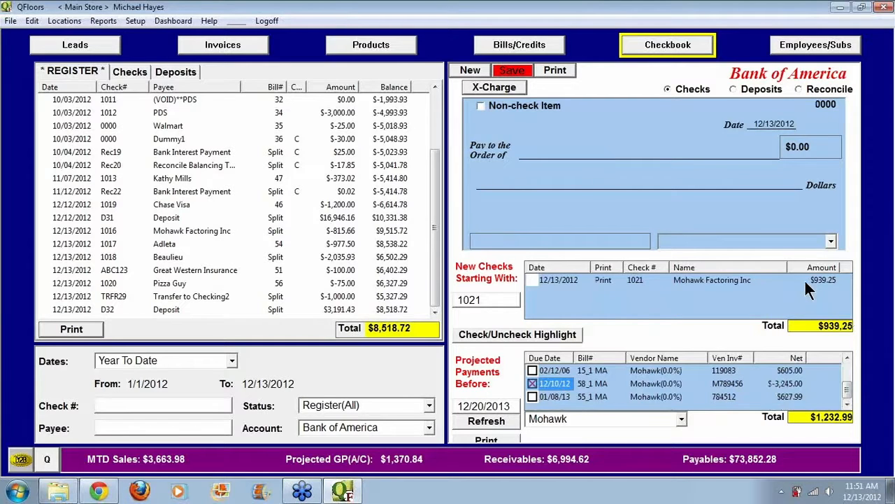
left_click(523, 71)
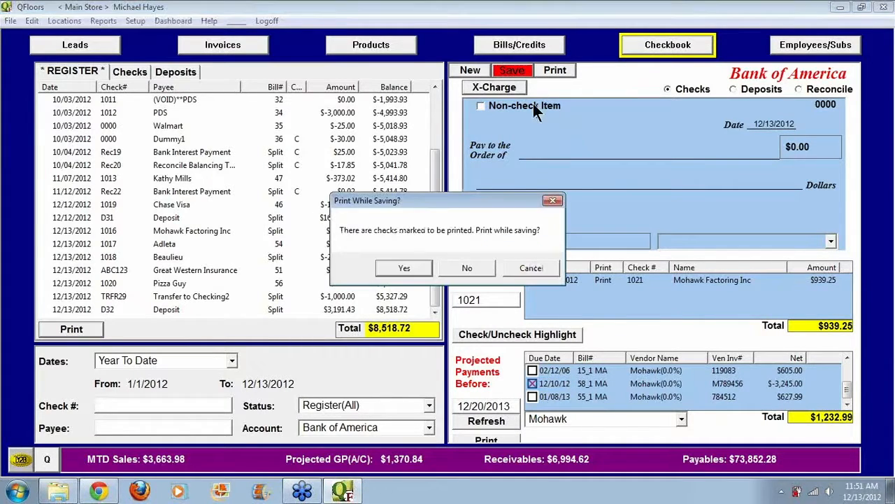
left_click(469, 268)
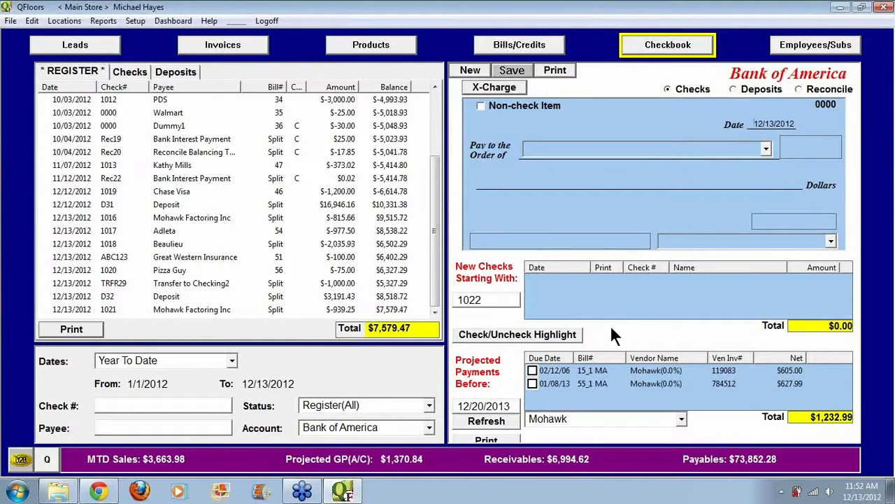
Step: Open deposit D32 from the register and review its entries and the remaining items to deposit
left_click(799, 88)
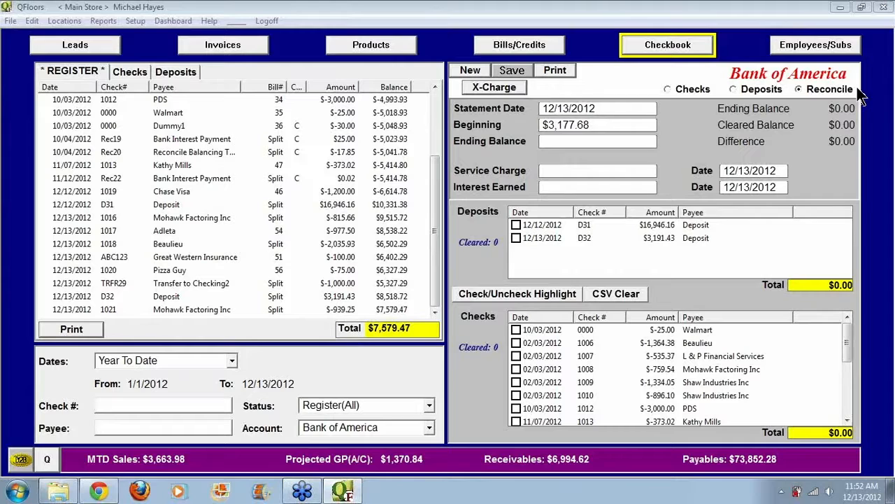
left_click(739, 87)
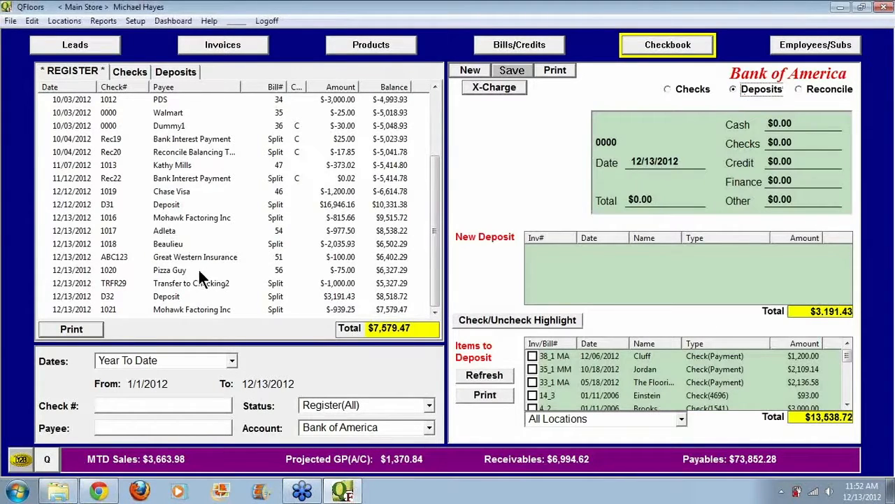
left_click(70, 296)
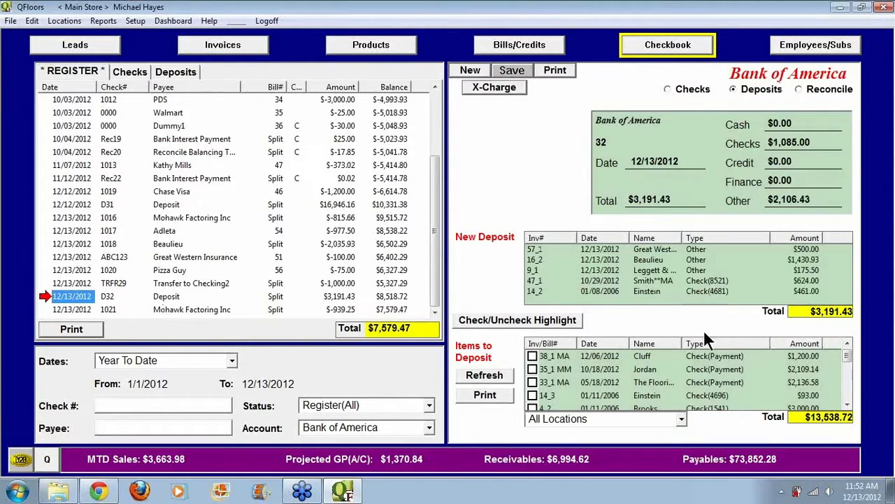
scroll(847, 369, "down", 2)
scroll(847, 369, "up", 1)
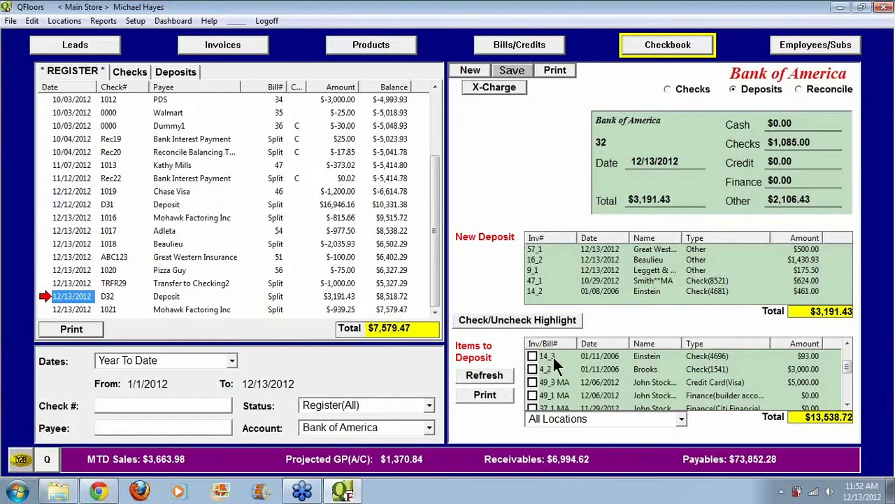
Step: View the invoice payments behind deposit item 14_3, close them and return to the checkbook
double_click(614, 356)
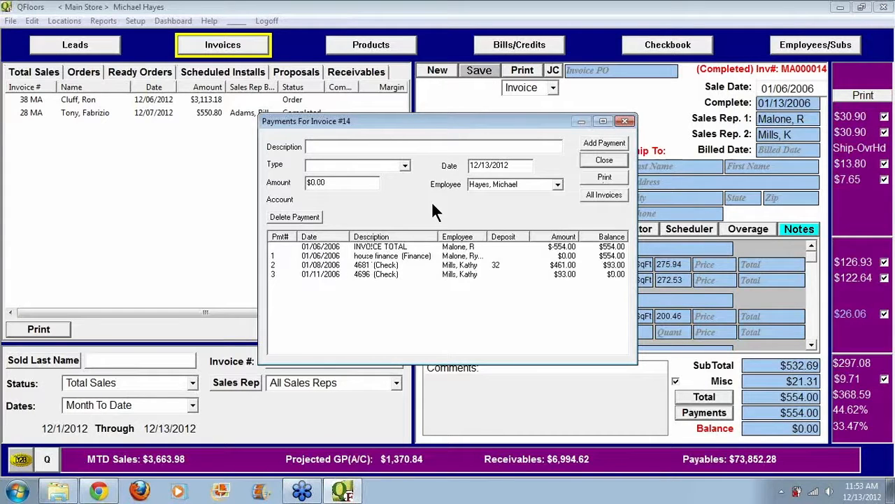
left_click(604, 160)
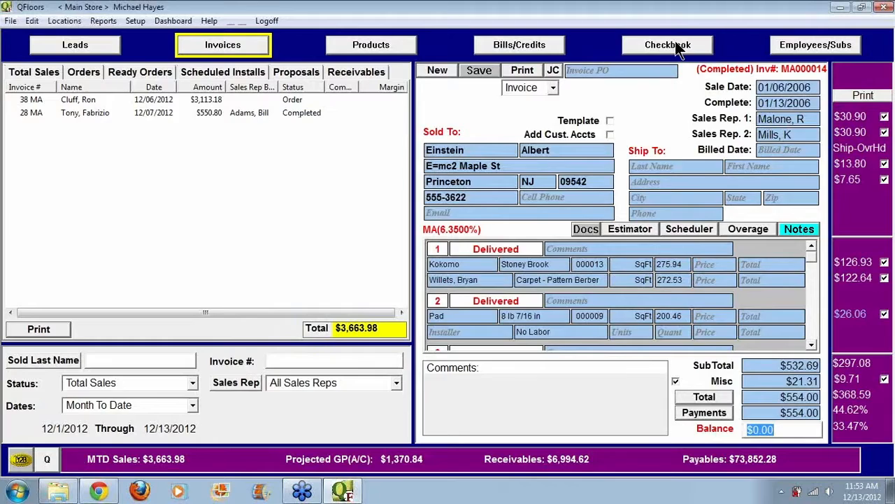
left_click(675, 42)
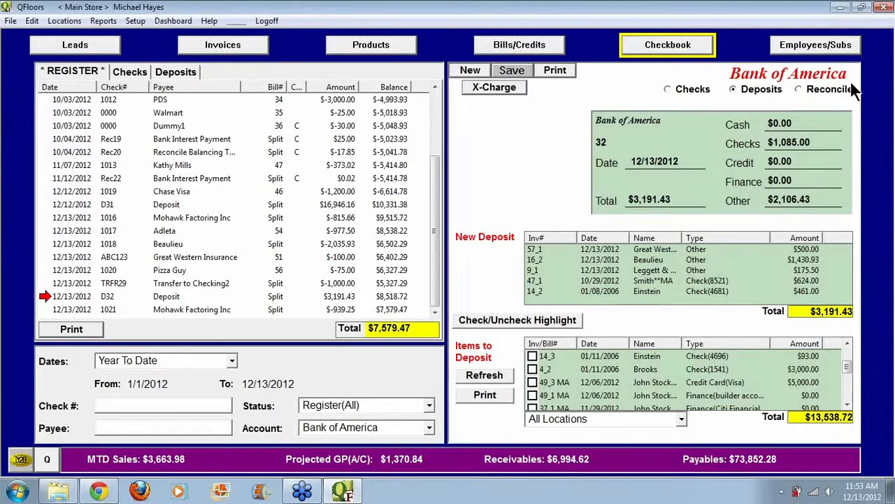
Step: Switch the checkbook to reconciling and set the statement's ending balance to $5,200.00
left_click(804, 89)
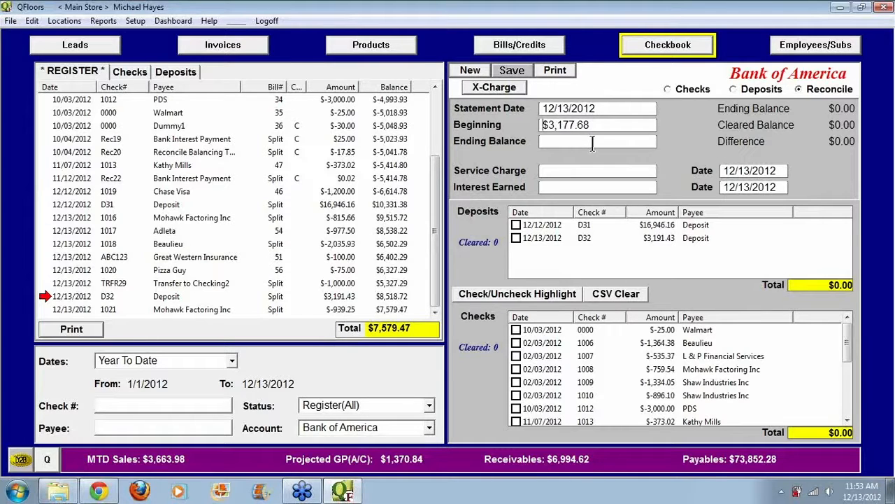
left_click_drag(597, 125, 540, 123)
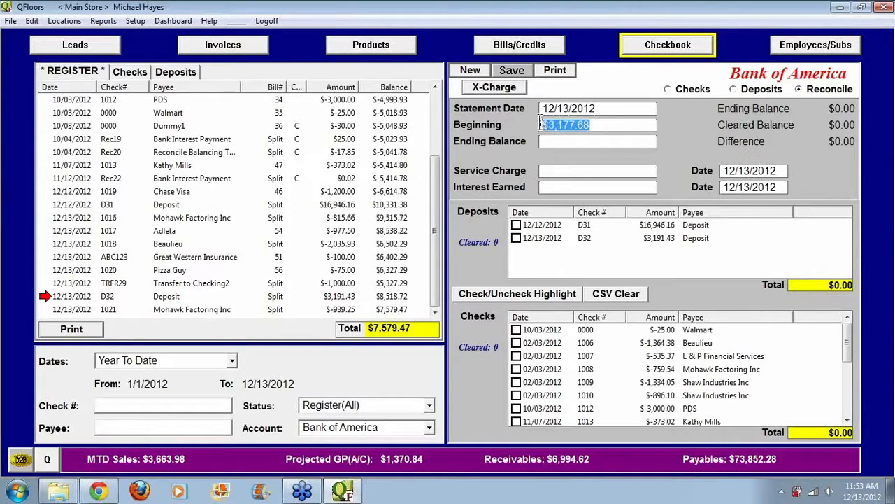
left_click(581, 141)
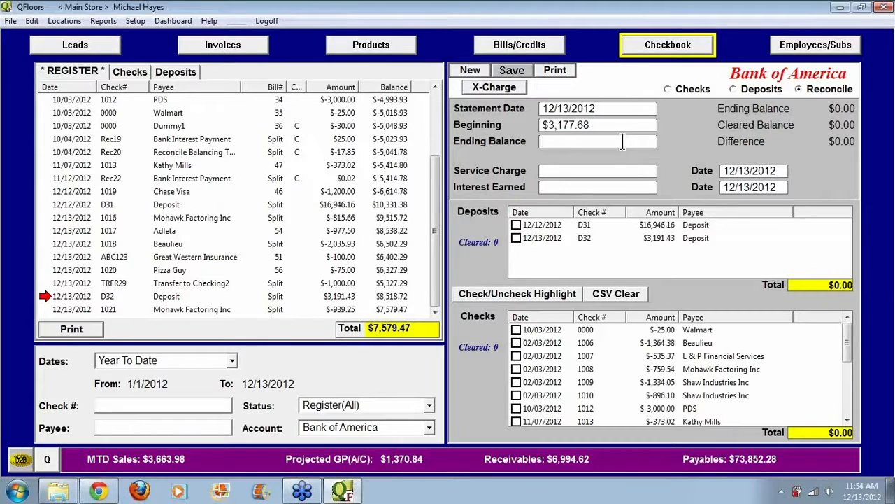
type("5,2")
type("00")
key("Tab")
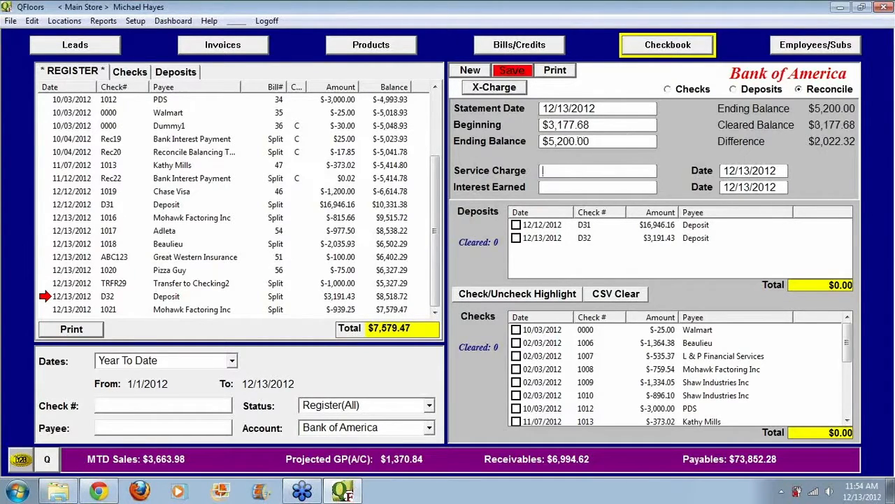
Step: Mark deposits D31 and D32 and checks 0000, 1006, 1007, 1009, 1010 and 1013 as cleared
left_click(515, 225)
left_click(516, 238)
left_click(515, 329)
left_click(516, 342)
left_click(516, 356)
left_click(515, 382)
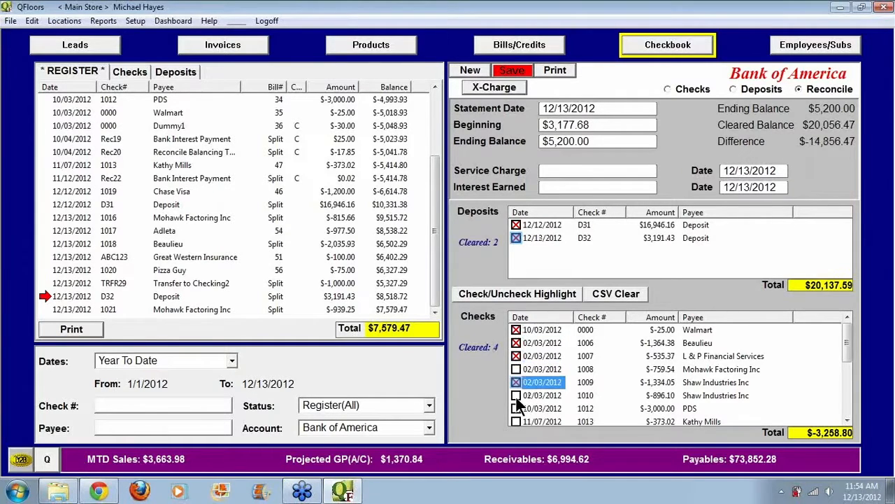
left_click(515, 395)
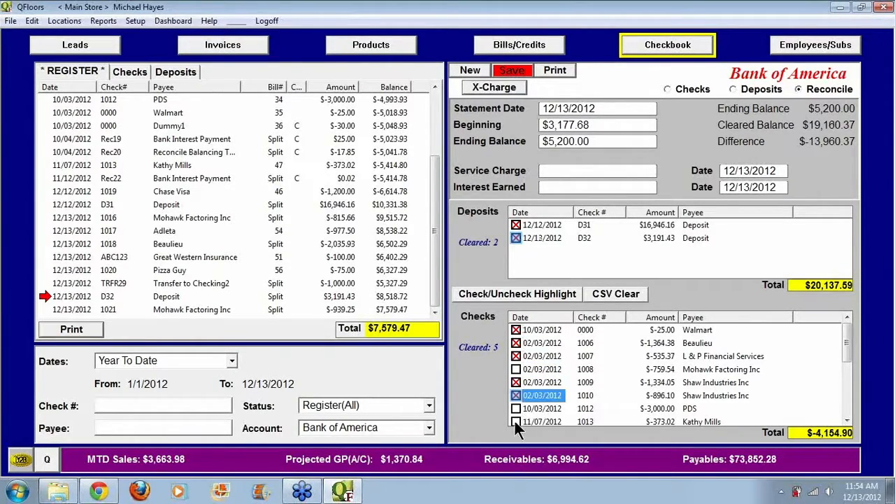
left_click(516, 421)
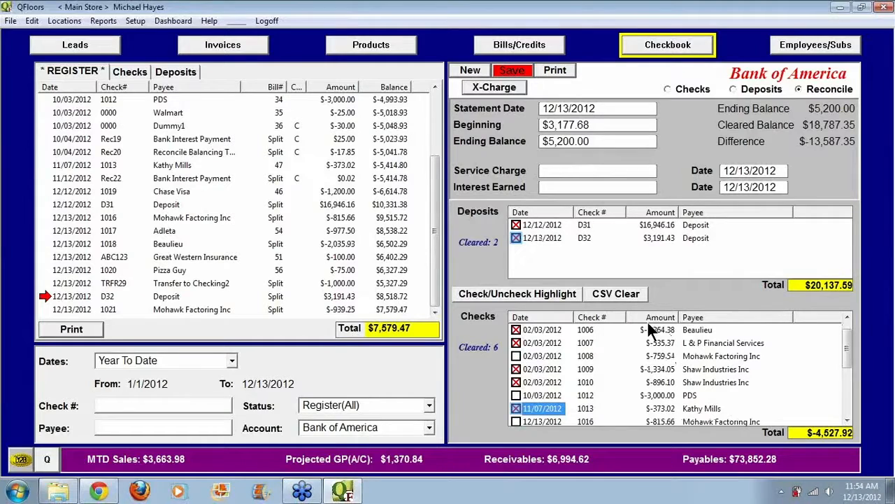
Step: Set the reconciliation's beginning balance to $-10,409.67
left_click_drag(591, 124, 481, 125)
key("Delete")
key("Tab")
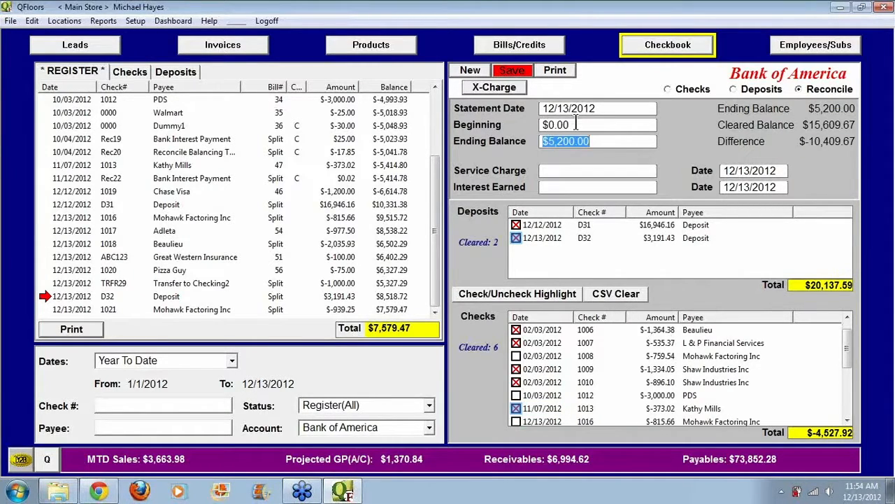
key("shift+Tab")
key("Delete")
type("-1")
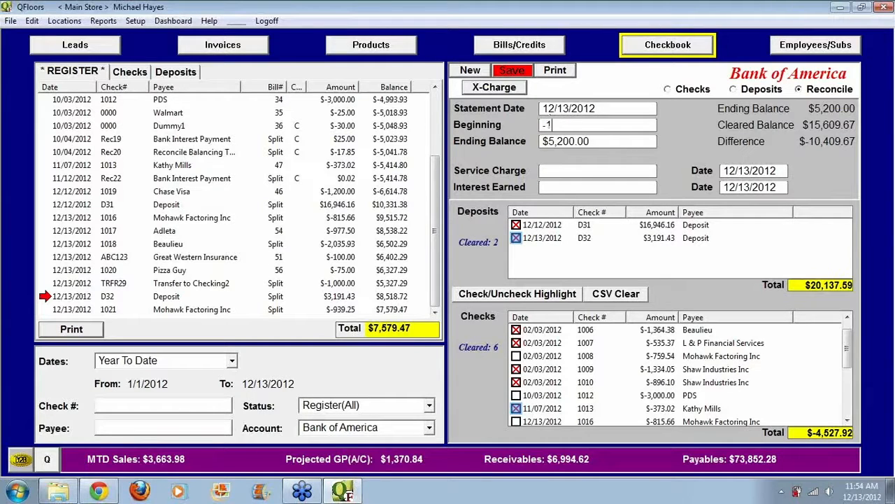
type("0,409.67")
key("Tab")
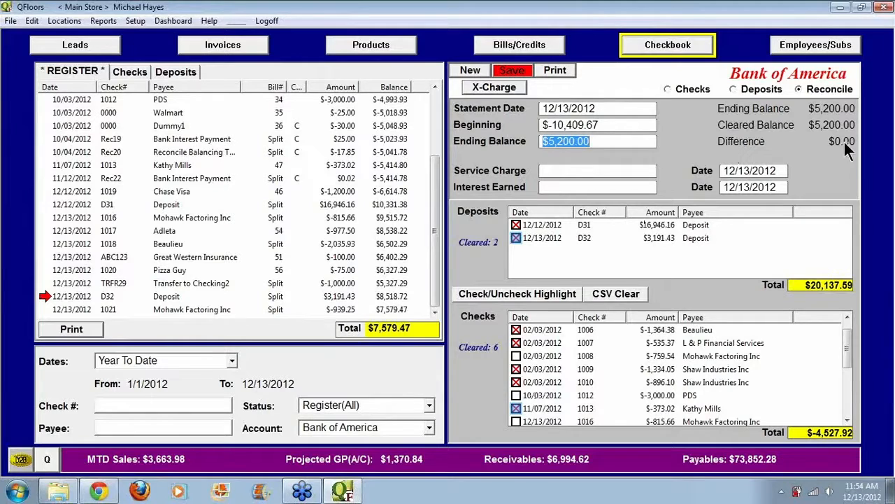
Step: Save the reconciliation and print its reconcile report with the CutePDF Writer printer
left_click_drag(609, 123, 520, 123)
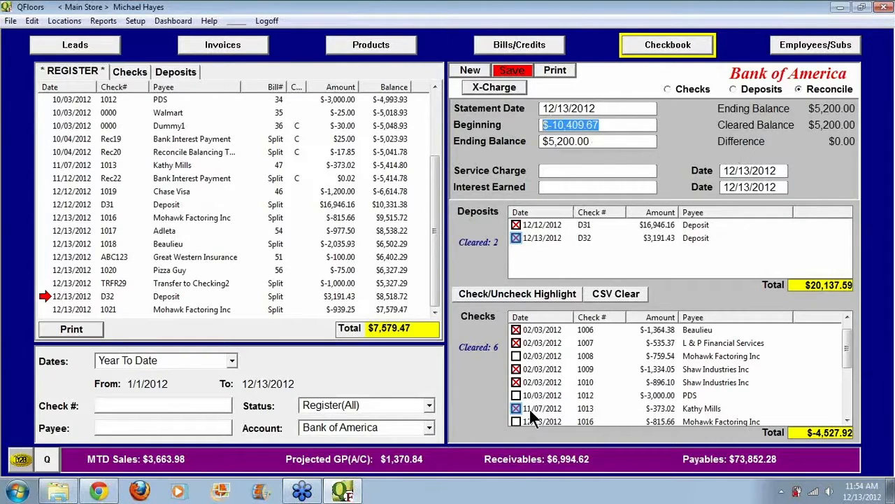
left_click_drag(595, 141, 526, 141)
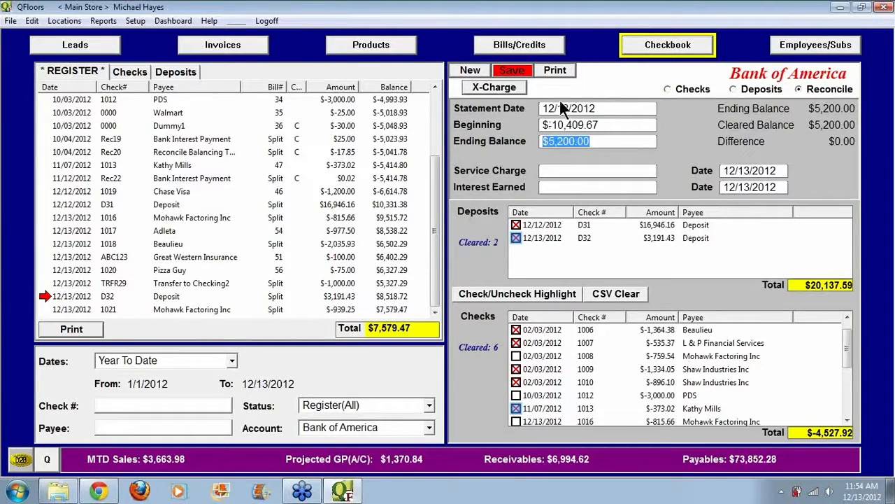
left_click(512, 72)
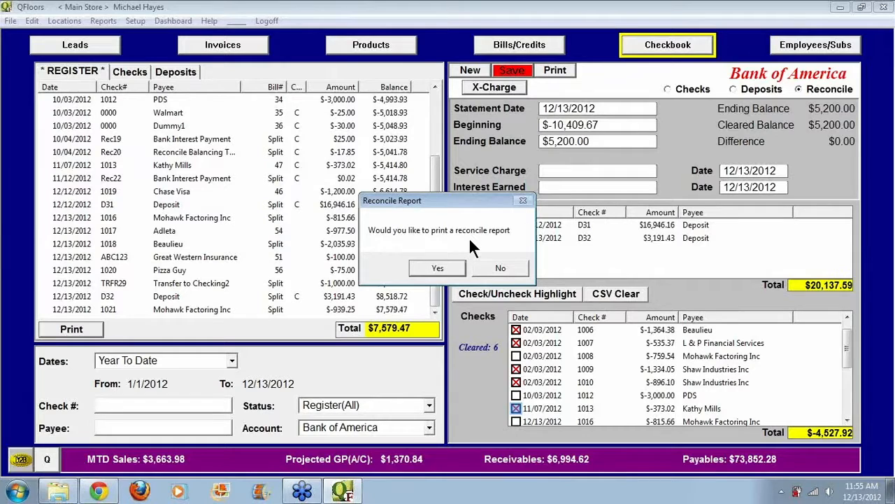
left_click(439, 266)
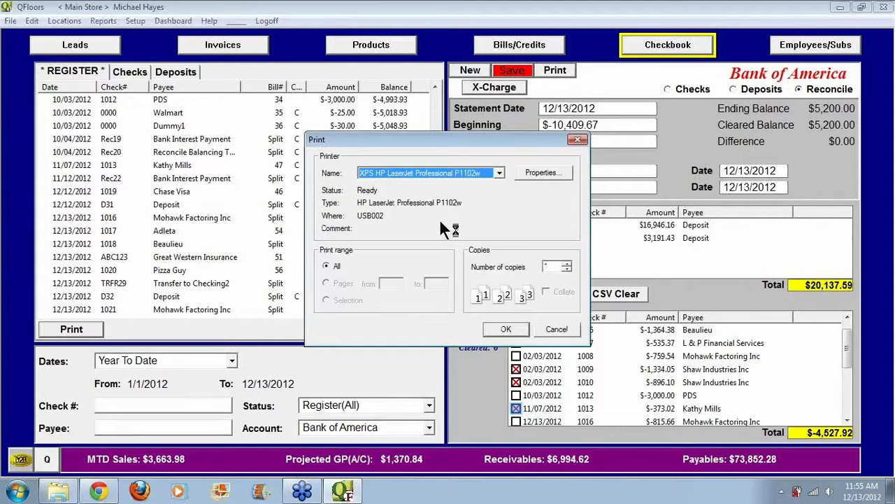
left_click(497, 174)
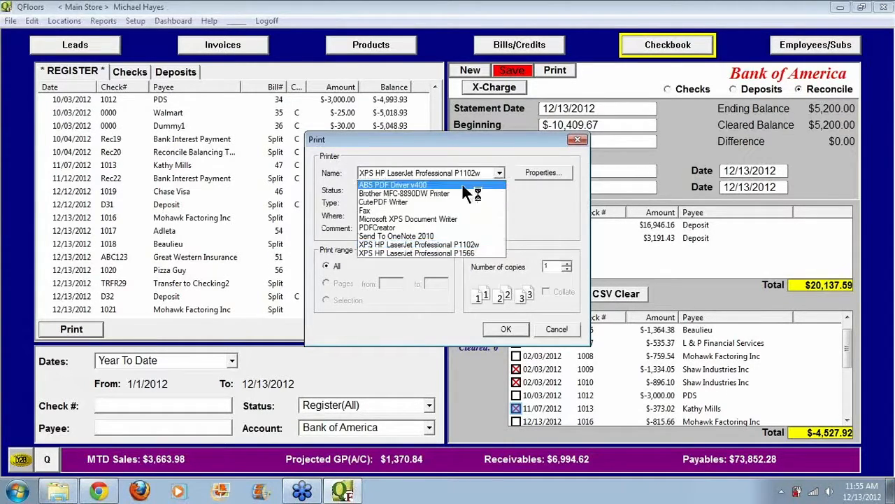
left_click(422, 204)
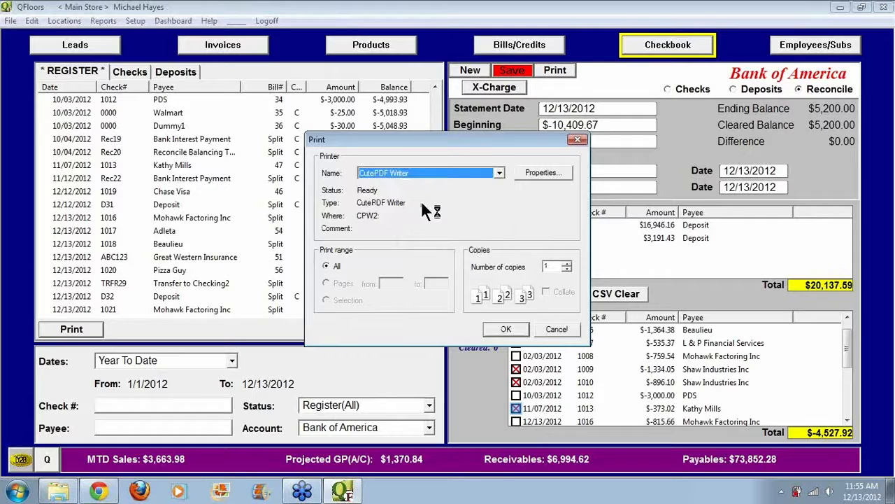
left_click(507, 328)
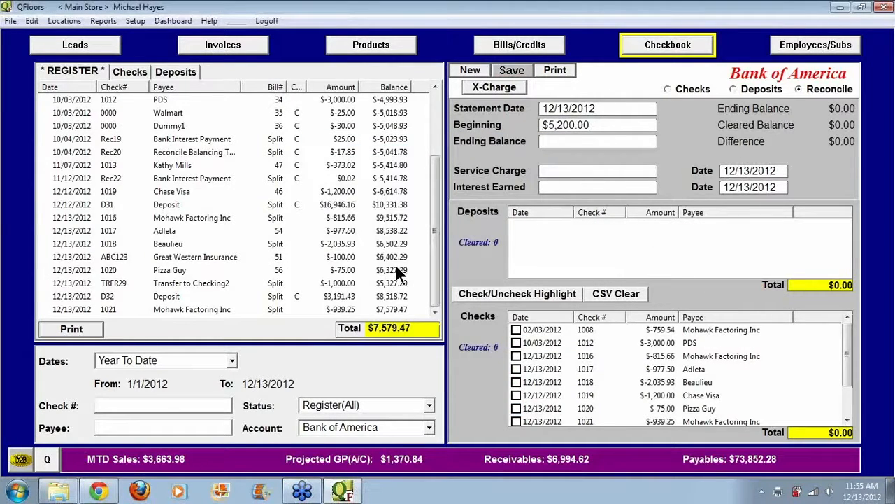
Step: Save the report as Reconcile Report.pdf in My Documents
left_click(17, 491)
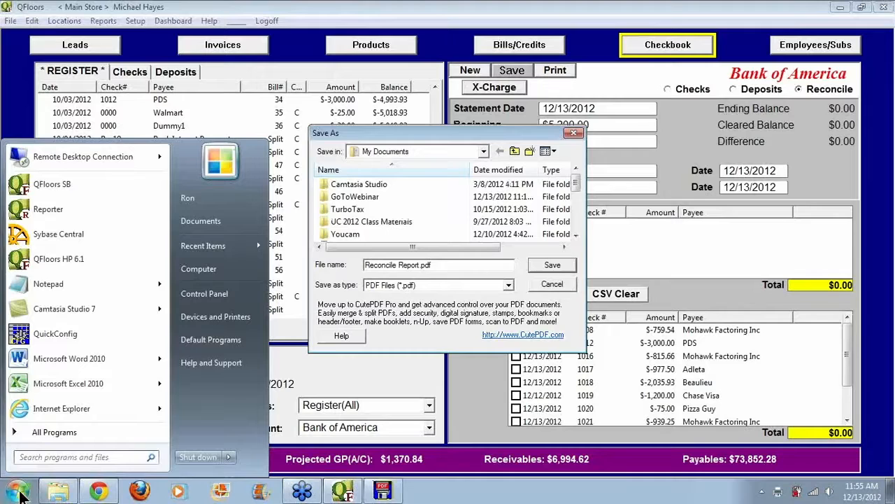
left_click(575, 253)
left_click(562, 264)
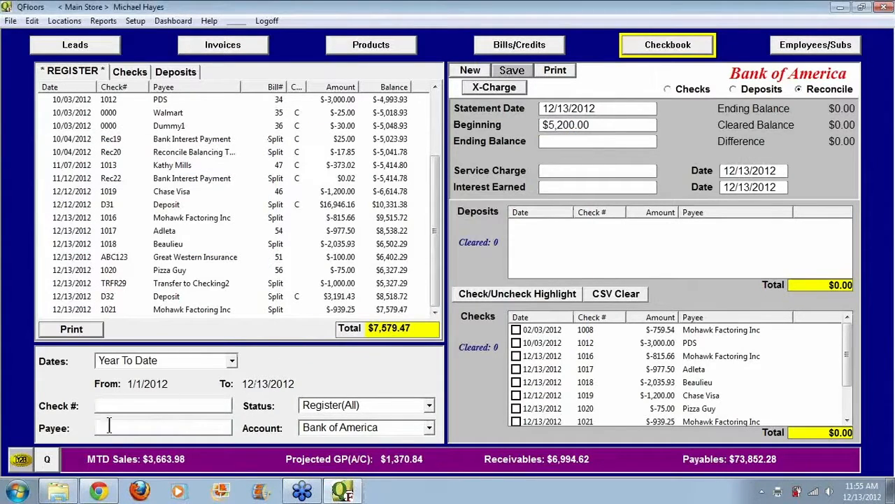
Step: Open the saved Reconcile Report.pdf from the list of recently used files
left_click(18, 492)
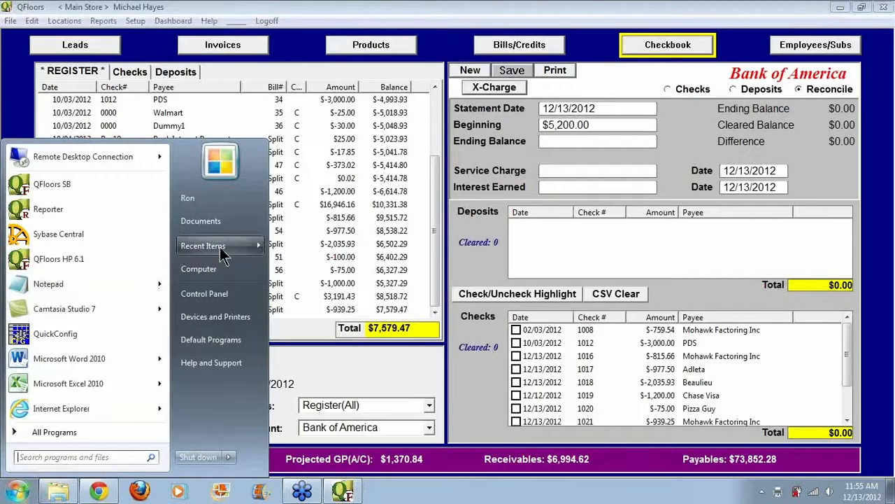
mouse_move(223, 255)
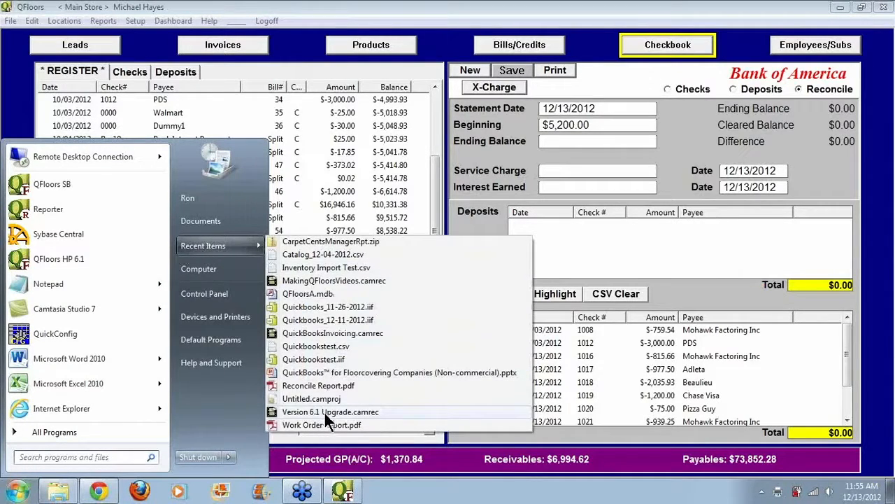
left_click(326, 389)
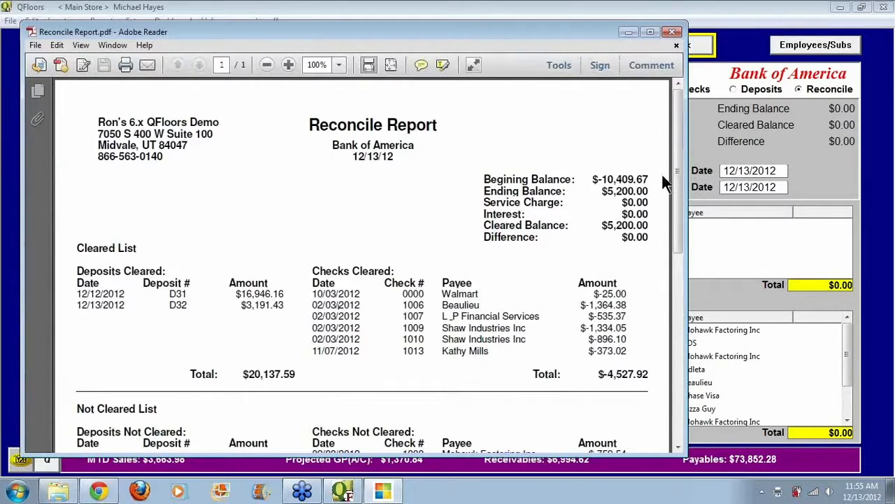
Step: Examine the report's uncleared totals and compare the reconciled balance, register balance and difference, then close the report
left_click_drag(679, 174, 675, 324)
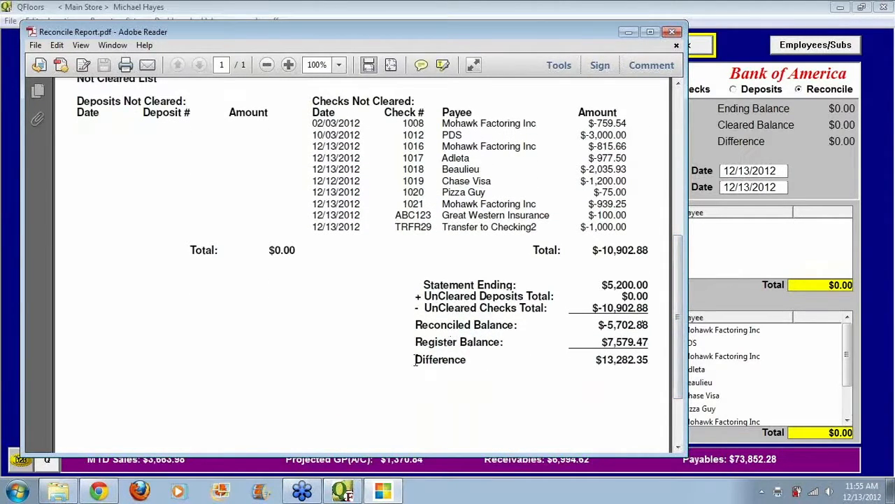
left_click_drag(415, 360, 479, 363)
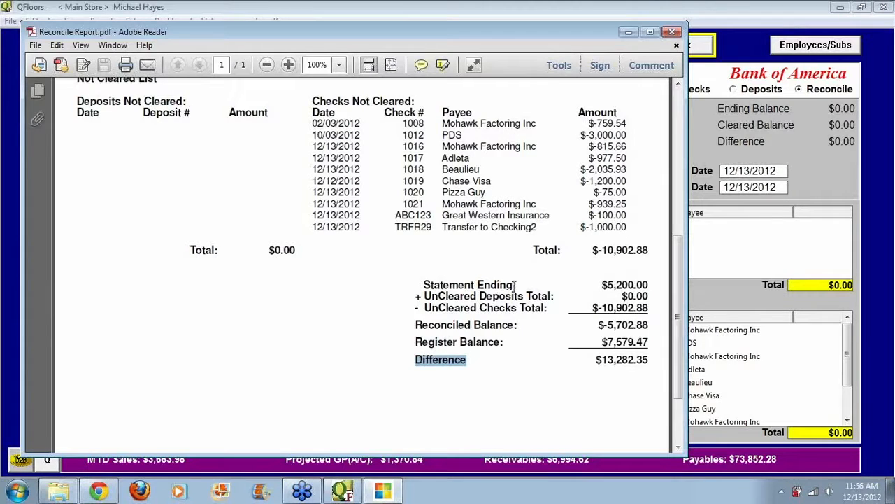
left_click_drag(424, 297, 462, 298)
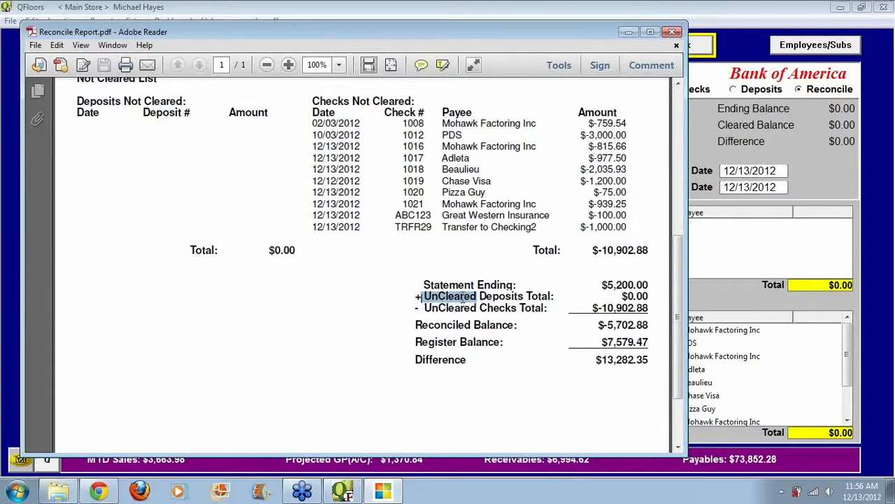
left_click(422, 309)
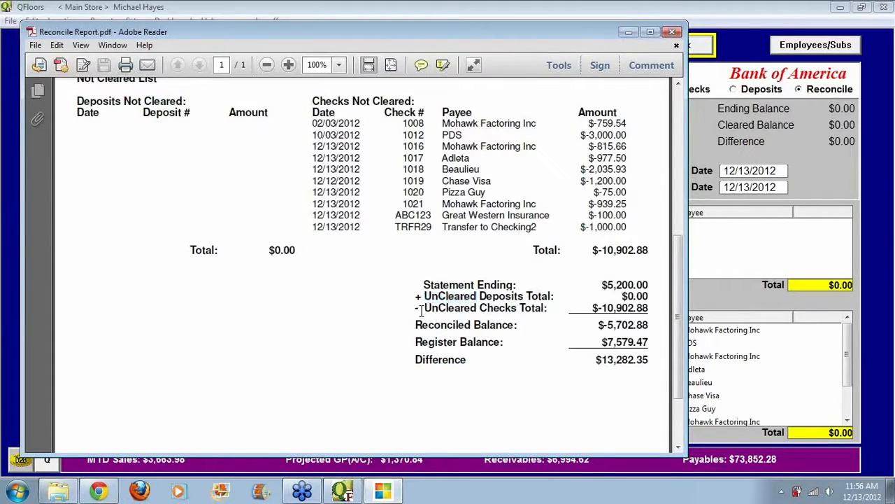
left_click_drag(422, 310, 462, 309)
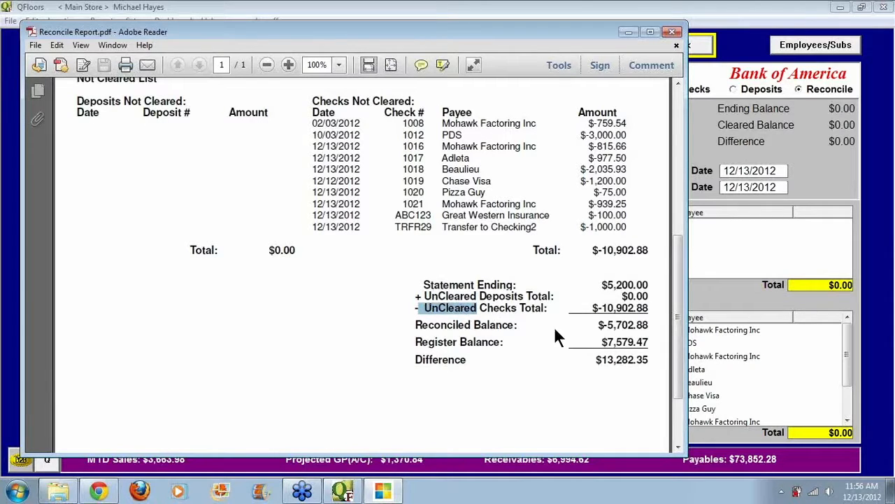
left_click_drag(598, 325, 652, 322)
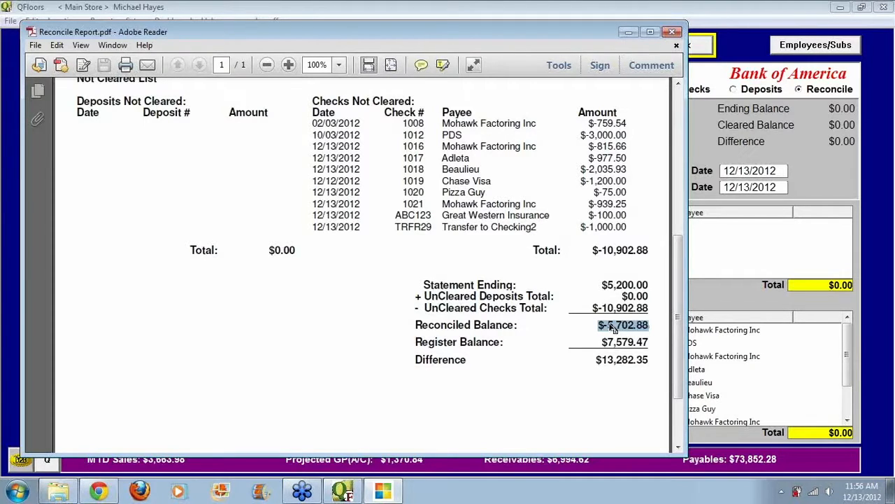
left_click_drag(602, 341, 650, 343)
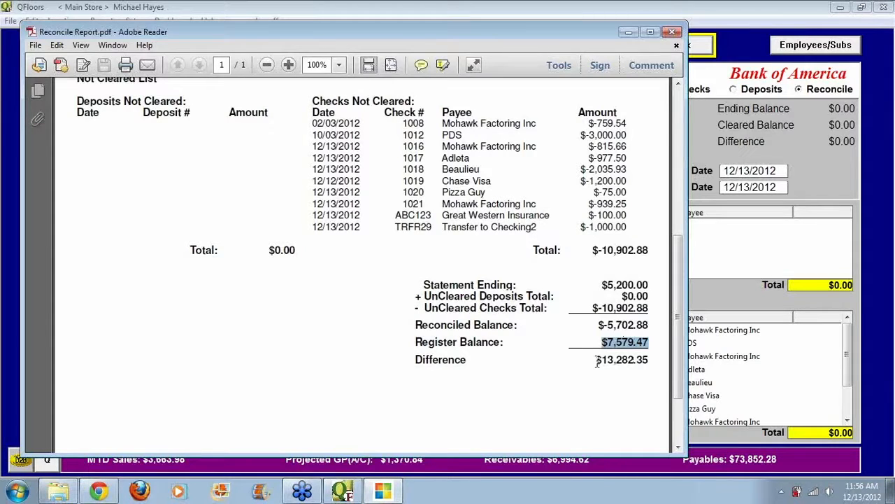
left_click_drag(599, 324, 651, 324)
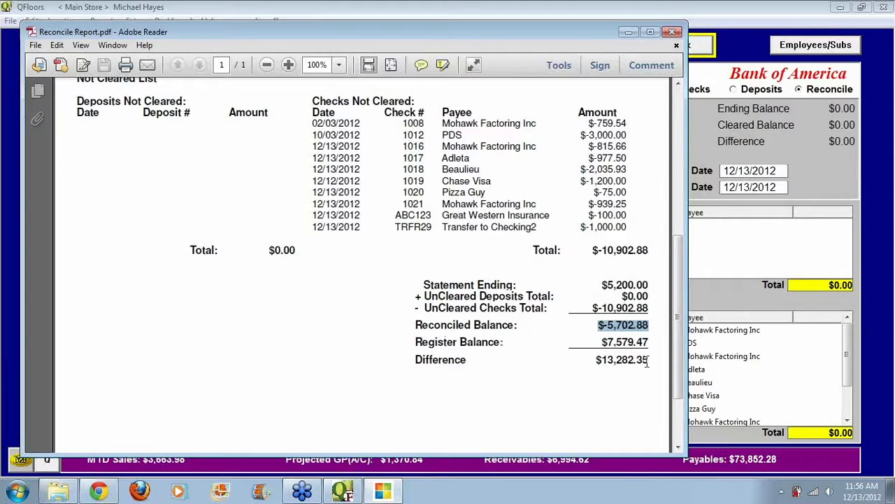
left_click_drag(647, 361, 595, 360)
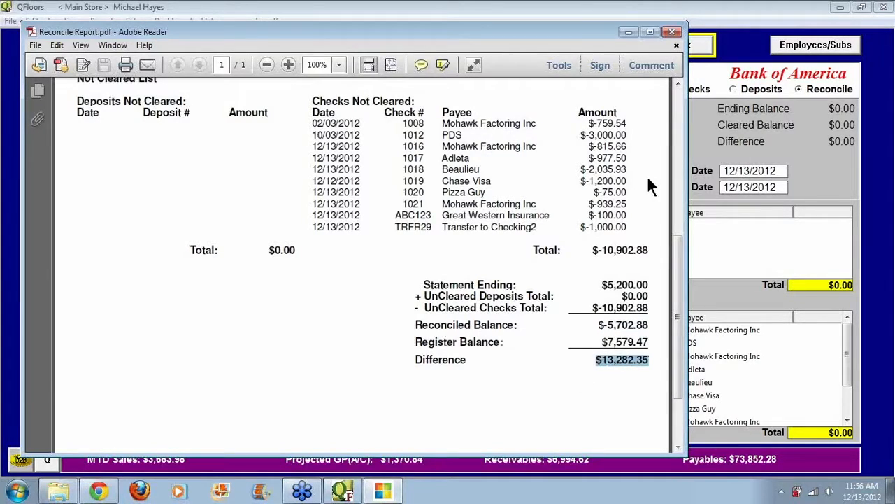
left_click(674, 31)
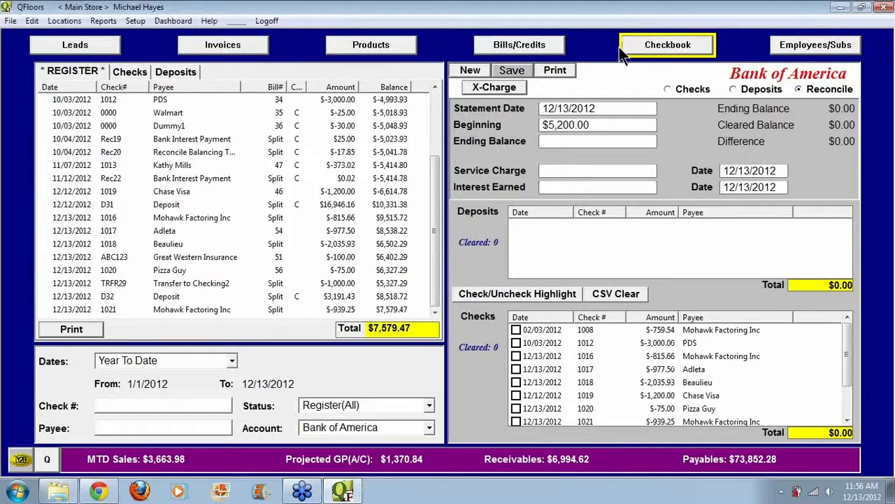
Step: Return the checkbook to check entry and switch to the list of current bills and credits
left_click(667, 89)
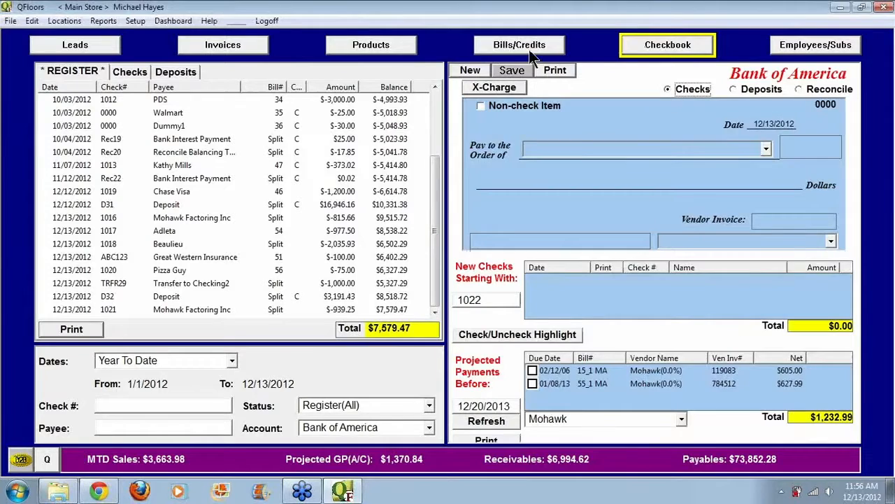
left_click(524, 47)
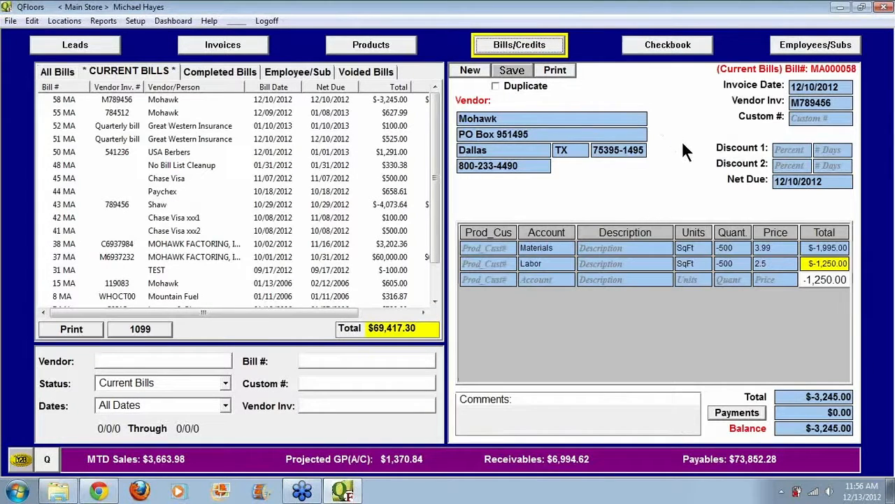